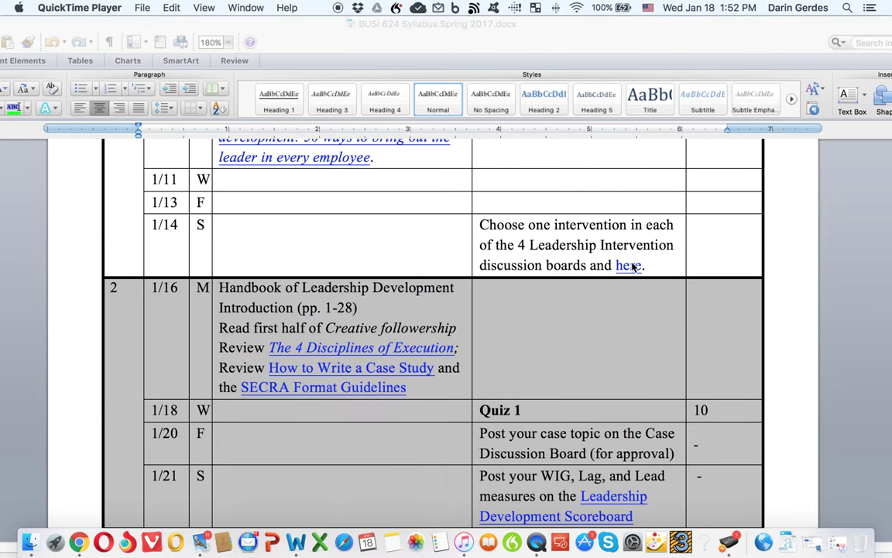
Examine the Week 1 and Week 2 readings and assignments in the syllabus schedule.
{"action": "scroll", "coordinate": [629, 276], "scroll_direction": "up", "scroll_amount": 3}
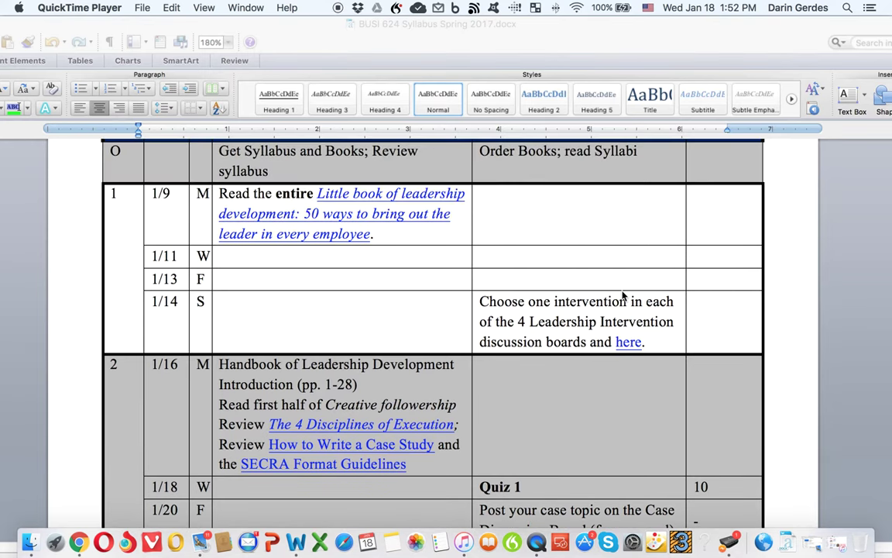
{"action": "scroll", "coordinate": [623, 296], "scroll_direction": "down", "scroll_amount": 5}
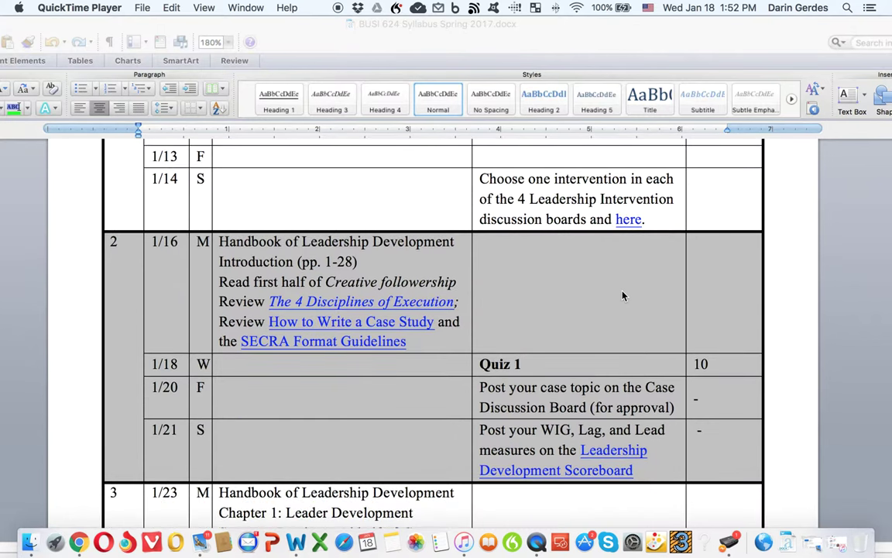
{"action": "scroll", "coordinate": [623, 296], "scroll_direction": "up", "scroll_amount": 1}
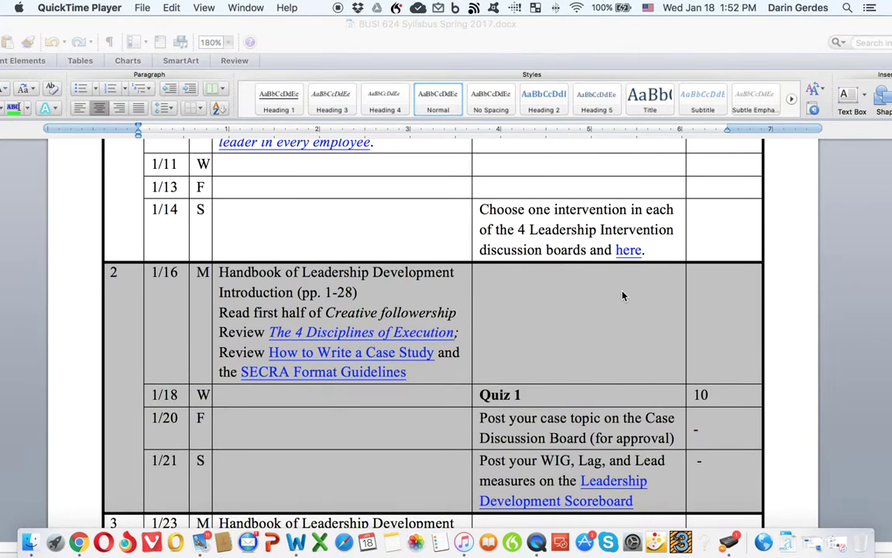
{"action": "scroll", "coordinate": [294, 193], "scroll_direction": "up", "scroll_amount": 5}
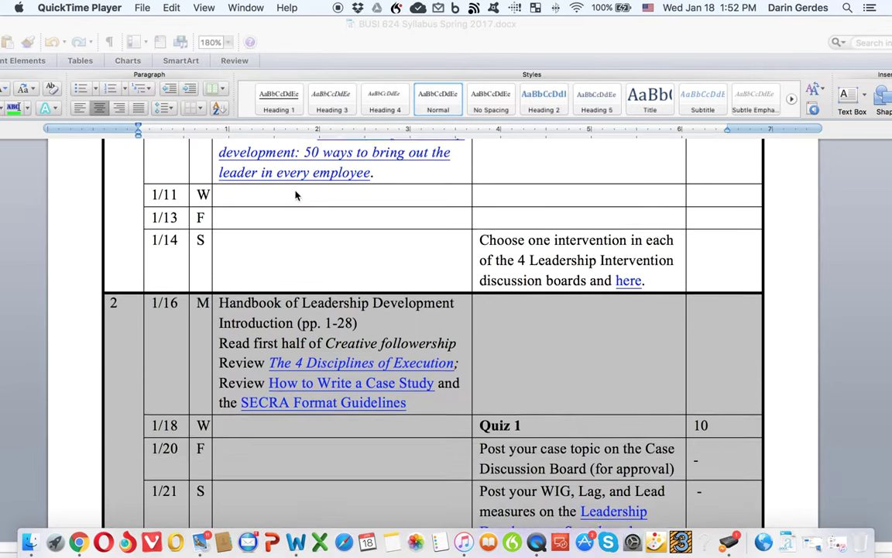
{"action": "scroll", "coordinate": [301, 199], "scroll_direction": "down", "scroll_amount": 1}
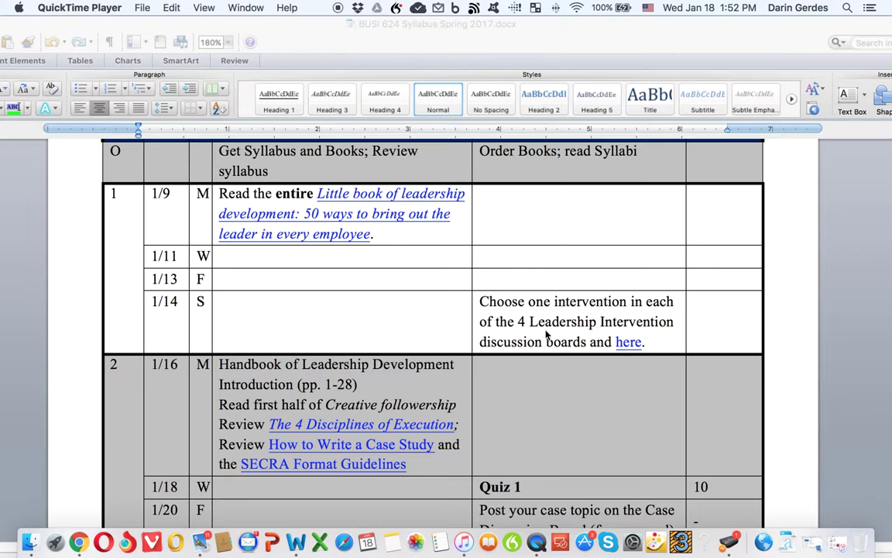
{"action": "scroll", "coordinate": [372, 375], "scroll_direction": "down", "scroll_amount": 3}
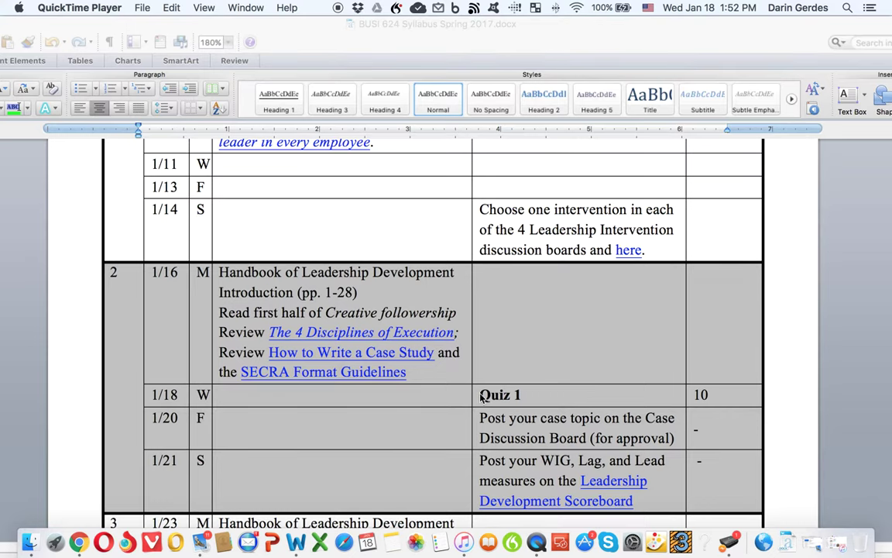
{"action": "scroll", "coordinate": [496, 415], "scroll_direction": "down", "scroll_amount": 2}
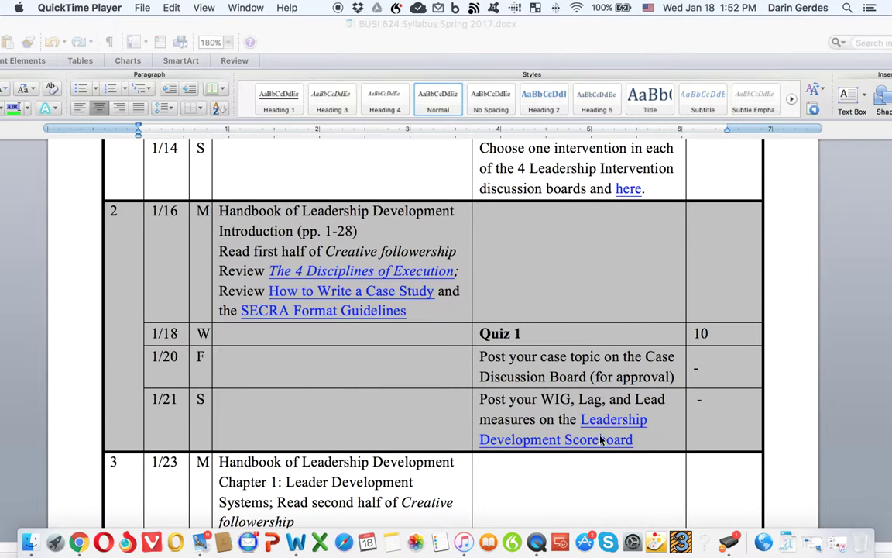
Switch to Blackboard's Week 2 Assignments page in Chrome and open the "Choose Your Interventions If You Have Not Done So Last Week" link.
{"action": "left_click", "coordinate": [568, 42]}
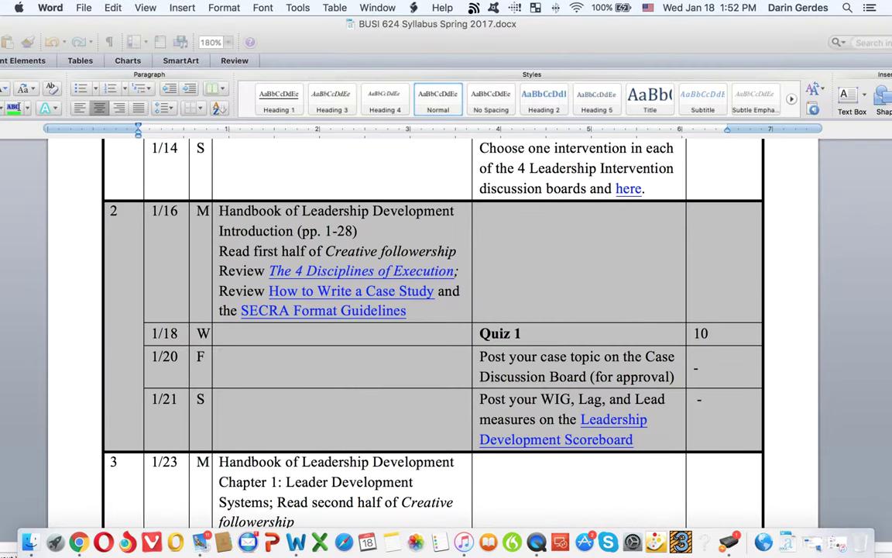
{"action": "left_click", "coordinate": [552, 27]}
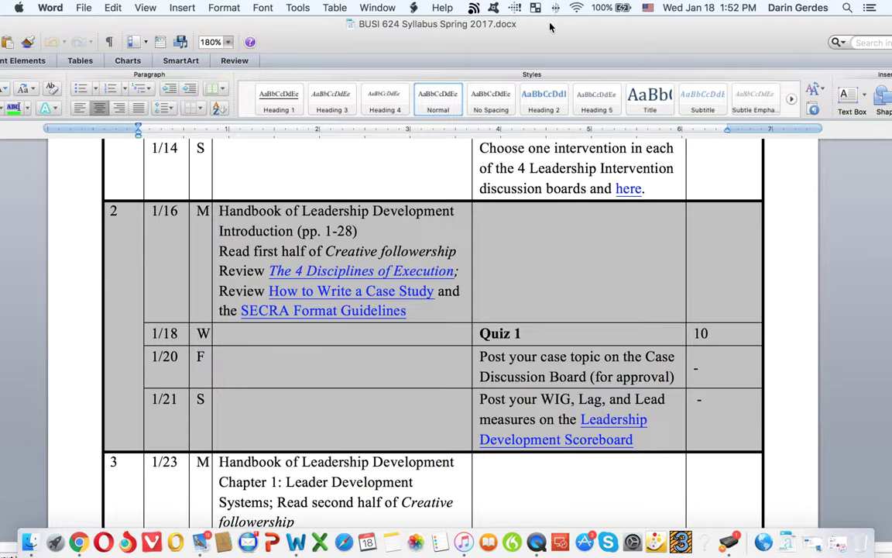
{"action": "left_click_drag", "start_coordinate": [552, 27], "coordinate": [701, 36]}
{"action": "key", "text": "super+Tab"}
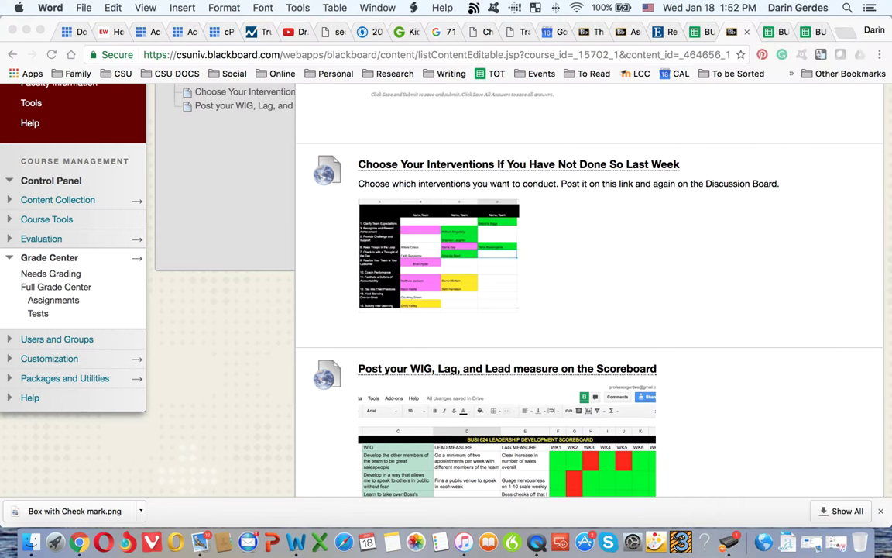
{"action": "scroll", "coordinate": [392, 372], "scroll_direction": "up", "scroll_amount": 5}
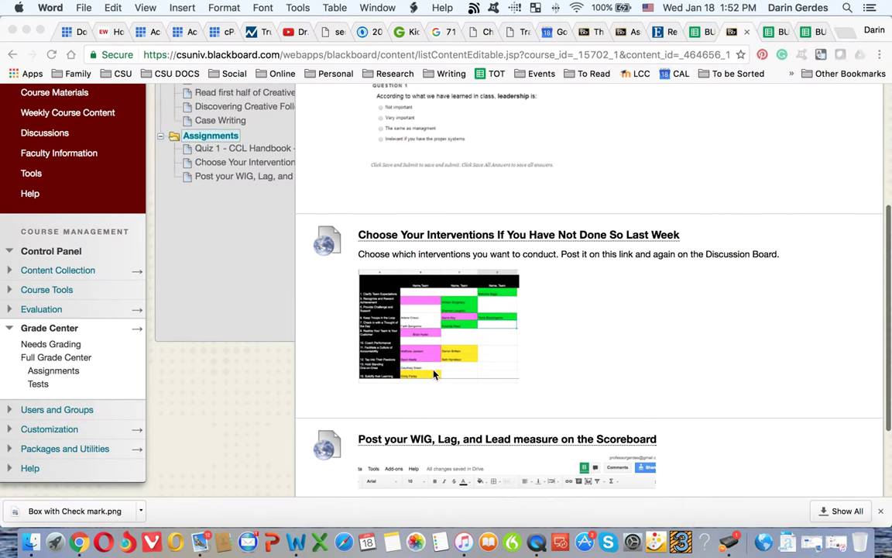
{"action": "scroll", "coordinate": [434, 374], "scroll_direction": "up", "scroll_amount": 2}
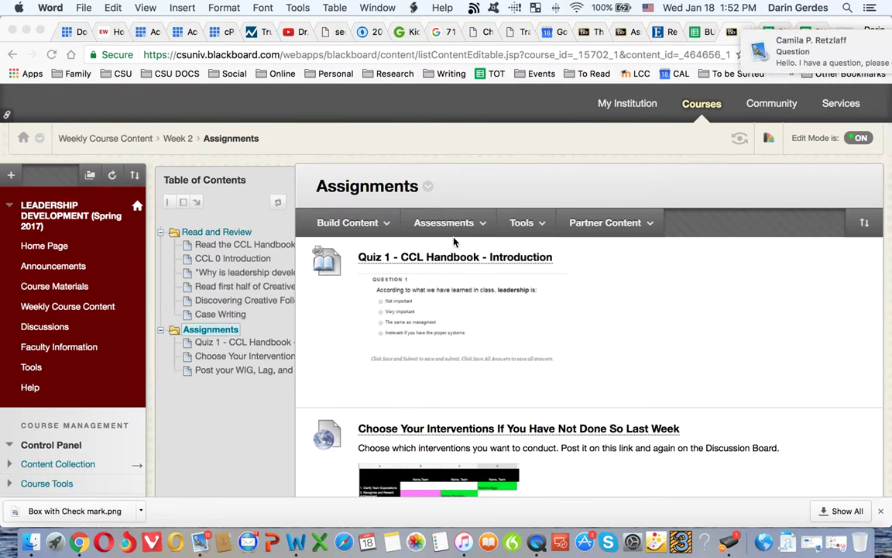
{"action": "scroll", "coordinate": [563, 258], "scroll_direction": "down", "scroll_amount": 2}
{"action": "scroll", "coordinate": [563, 258], "scroll_direction": "down", "scroll_amount": 3}
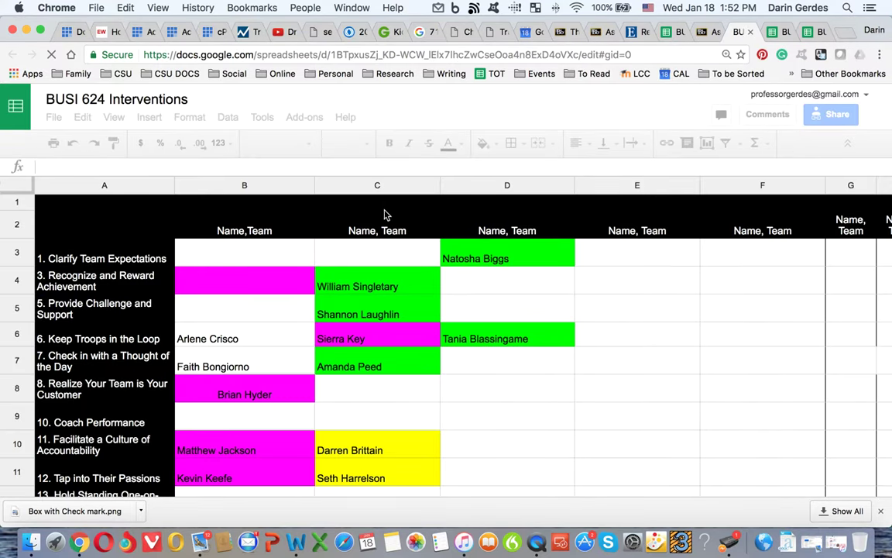
Look over the intervention sign-ups on the Part I Modeling Leadership, Part II Skill Building and Part III Conceptual Understanding sheets.
{"action": "scroll", "coordinate": [364, 205], "scroll_direction": "down", "scroll_amount": 2}
{"action": "scroll", "coordinate": [329, 274], "scroll_direction": "up", "scroll_amount": 1}
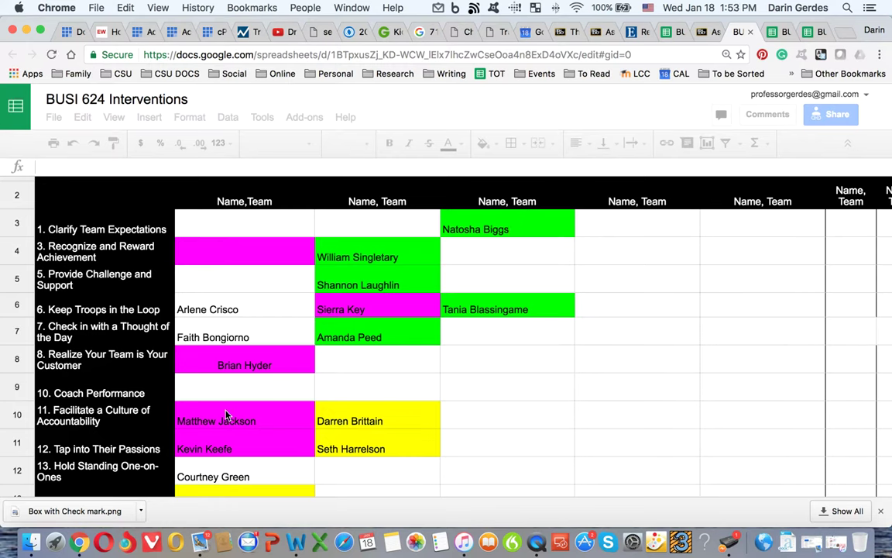
{"action": "left_click", "coordinate": [881, 511]}
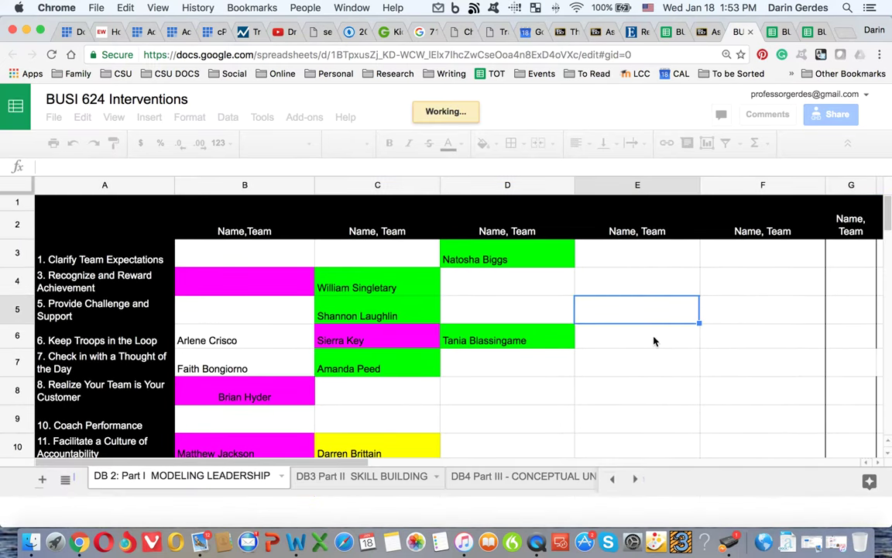
{"action": "left_click", "coordinate": [653, 340]}
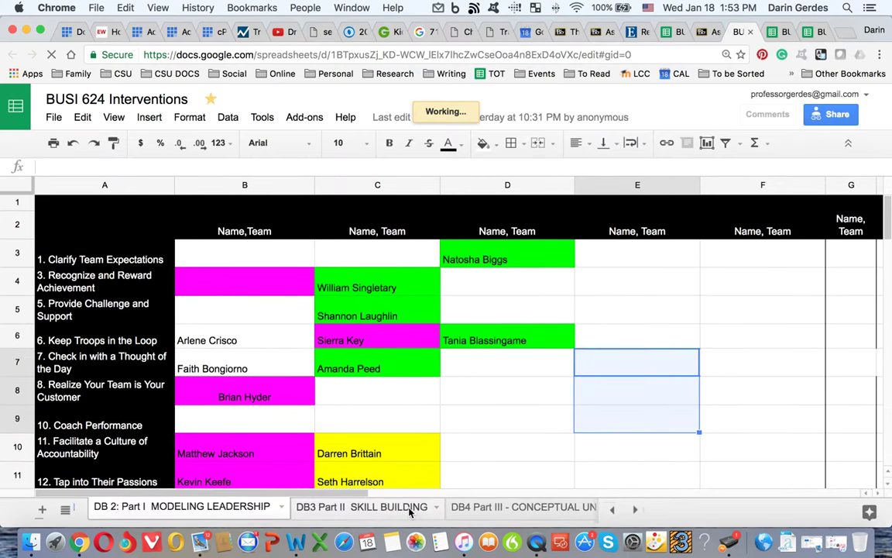
{"action": "left_click", "coordinate": [373, 471]}
{"action": "left_click", "coordinate": [341, 509]}
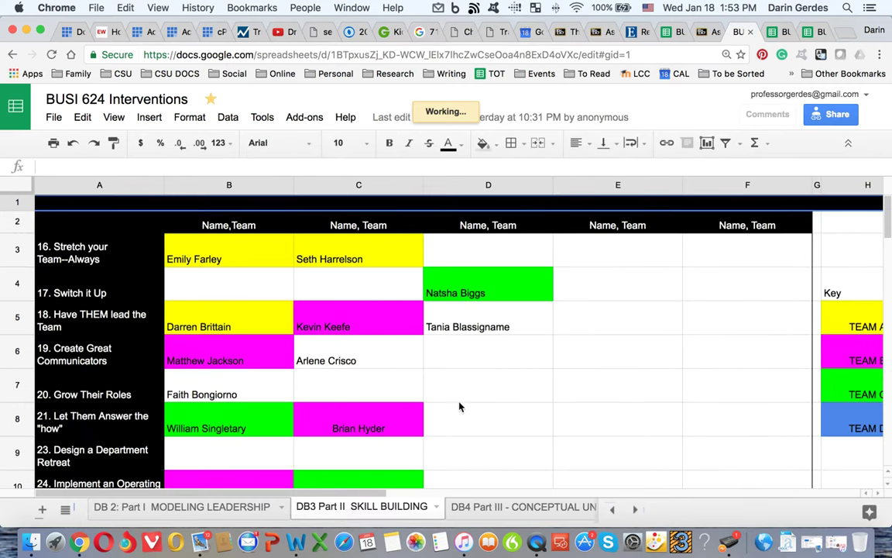
{"action": "left_click", "coordinate": [515, 508]}
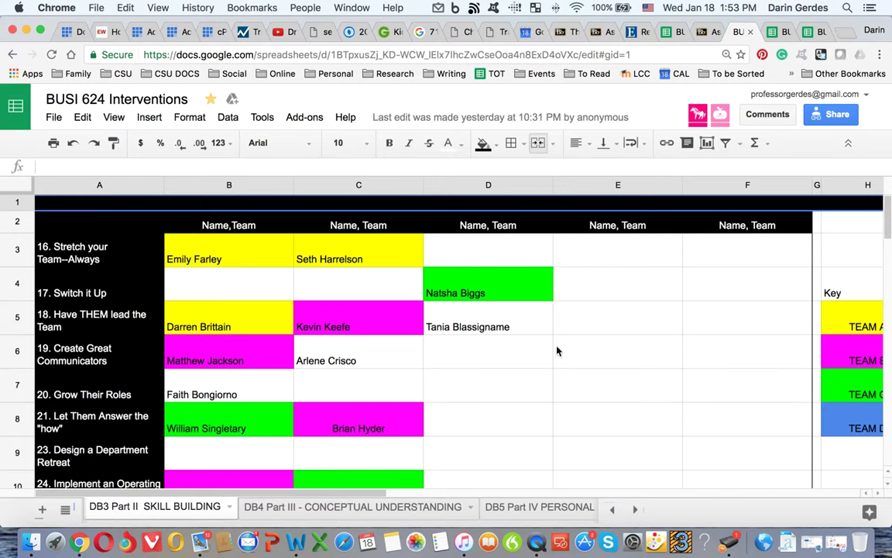
{"action": "left_click", "coordinate": [338, 506]}
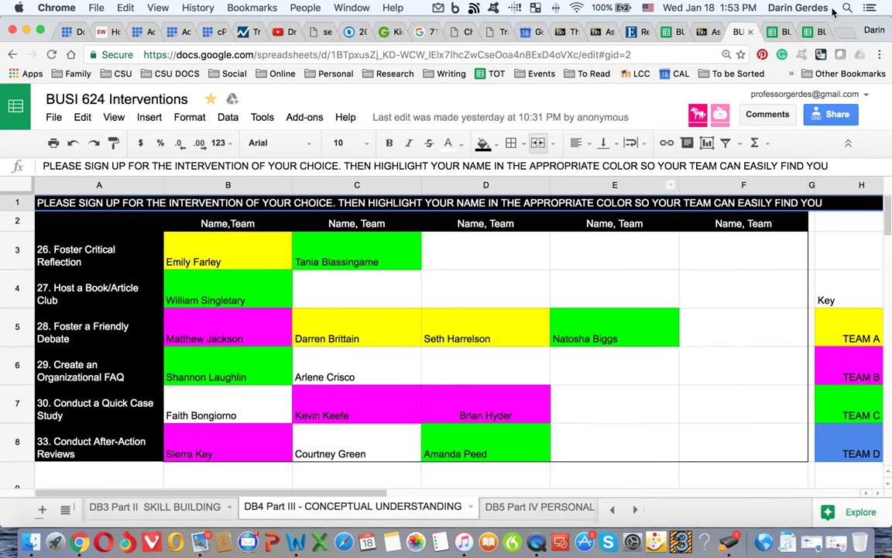
Open the WIG, Lag and Lead measure scoreboard from the Week 2 Assignments page and look through its sample entries and student rows.
{"action": "left_click", "coordinate": [701, 31]}
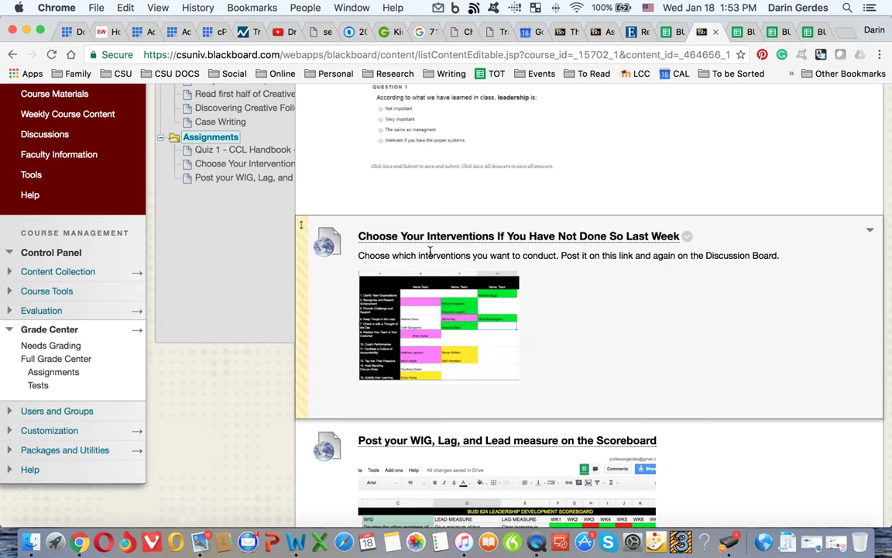
{"action": "scroll", "coordinate": [449, 325], "scroll_direction": "down", "scroll_amount": 2}
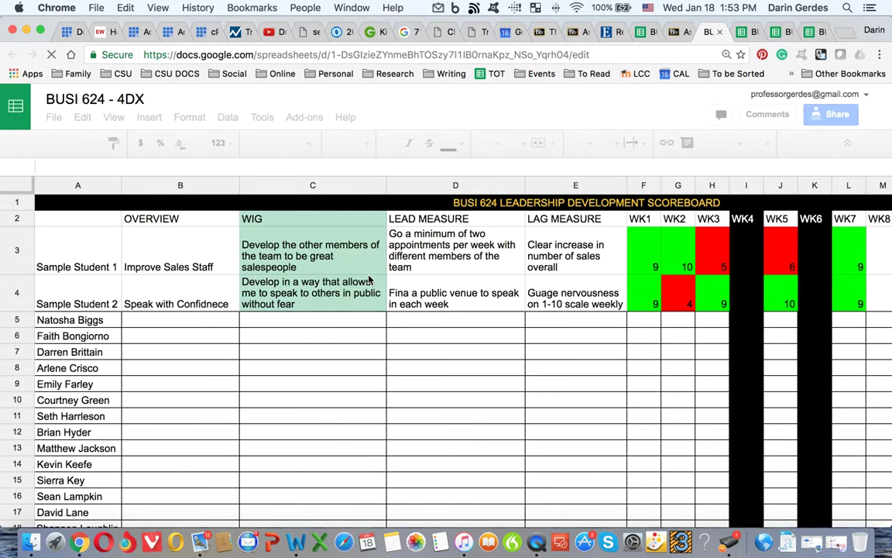
{"action": "scroll", "coordinate": [373, 292], "scroll_direction": "down", "scroll_amount": 1}
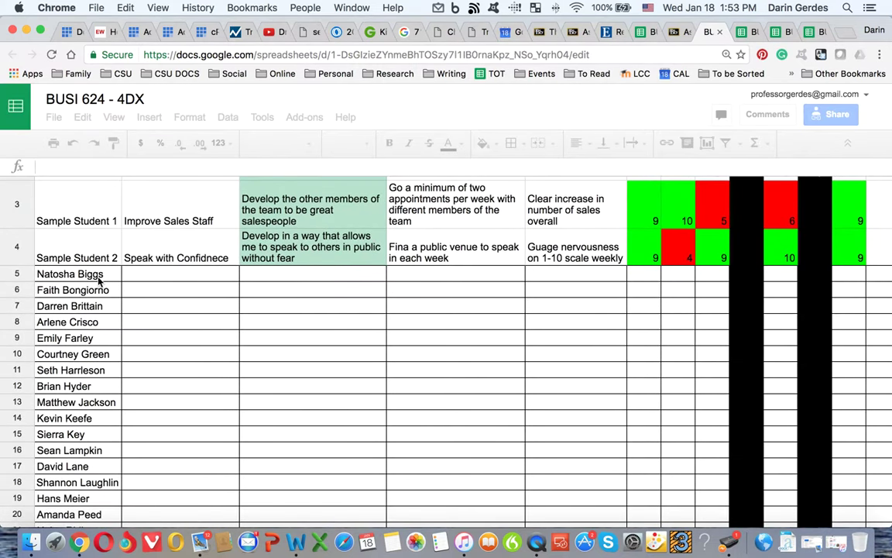
{"action": "scroll", "coordinate": [99, 282], "scroll_direction": "down", "scroll_amount": 3}
{"action": "scroll", "coordinate": [94, 261], "scroll_direction": "up", "scroll_amount": 3}
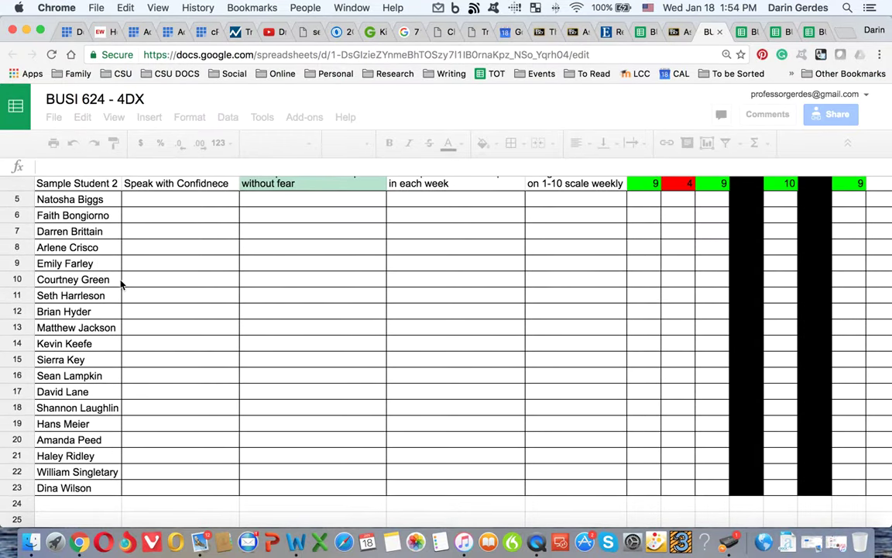
{"action": "scroll", "coordinate": [122, 283], "scroll_direction": "up", "scroll_amount": 2}
{"action": "scroll", "coordinate": [282, 339], "scroll_direction": "down", "scroll_amount": 5}
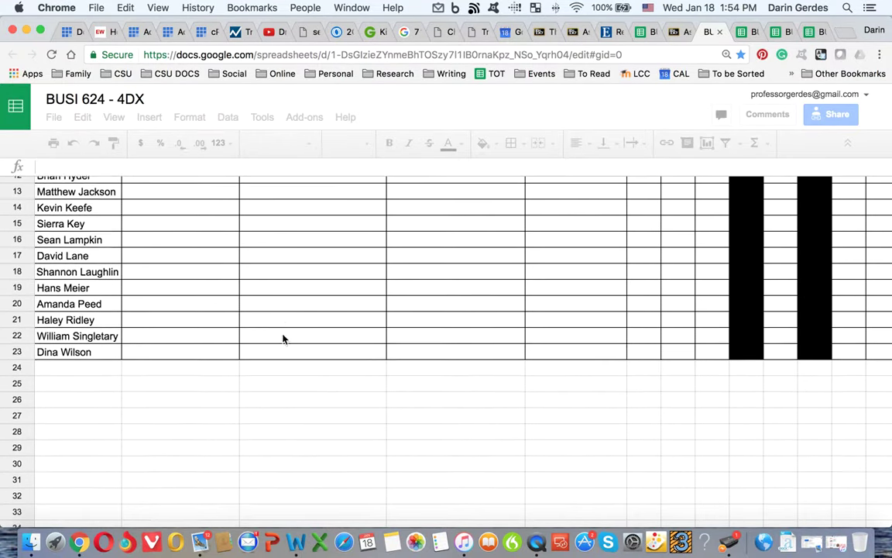
{"action": "scroll", "coordinate": [283, 338], "scroll_direction": "up", "scroll_amount": 3}
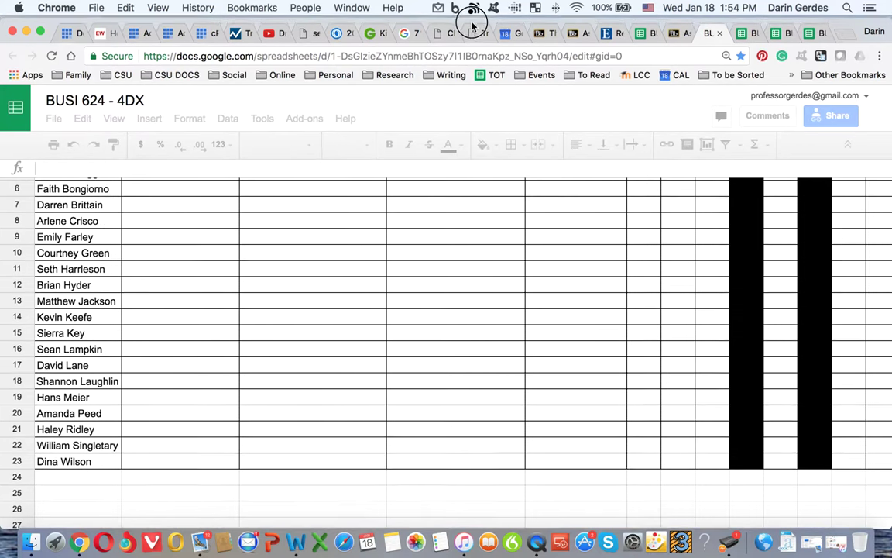
{"action": "mouse_move", "coordinate": [472, 24]}
{"action": "left_mouse_down"}
{"action": "mouse_move", "coordinate": [506, 24]}
{"action": "mouse_move", "coordinate": [472, 22]}
{"action": "left_mouse_up"}
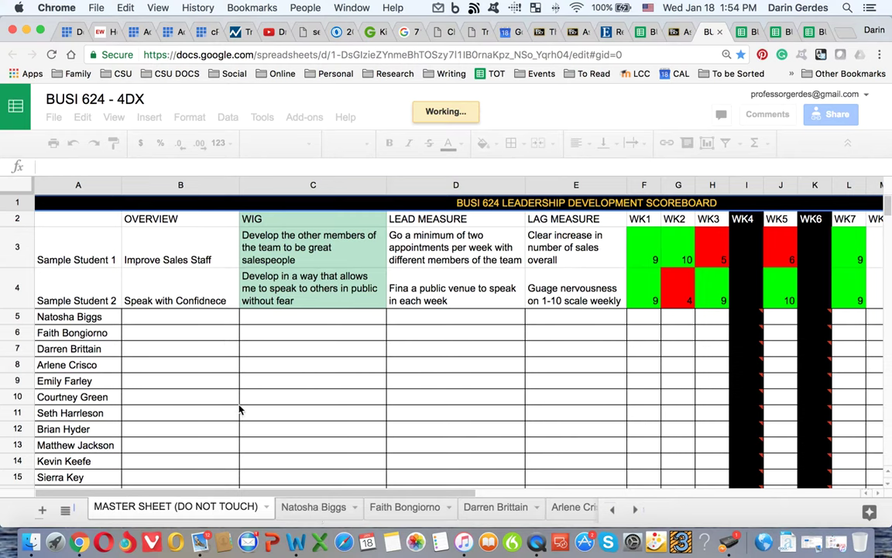
Try to clear the overview cell B7 on the MASTER SHEET (DO NOT TOUCH) sheet.
{"action": "left_click", "coordinate": [164, 354]}
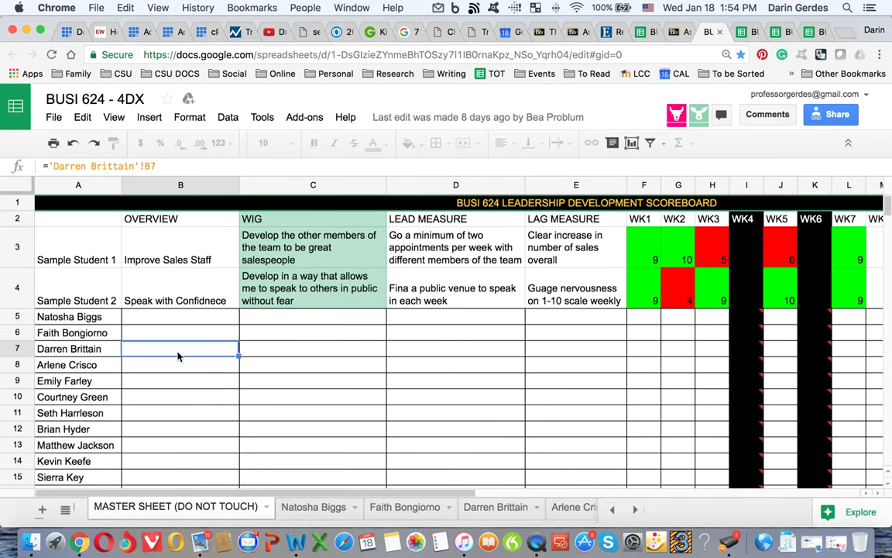
{"action": "key", "text": "Delete"}
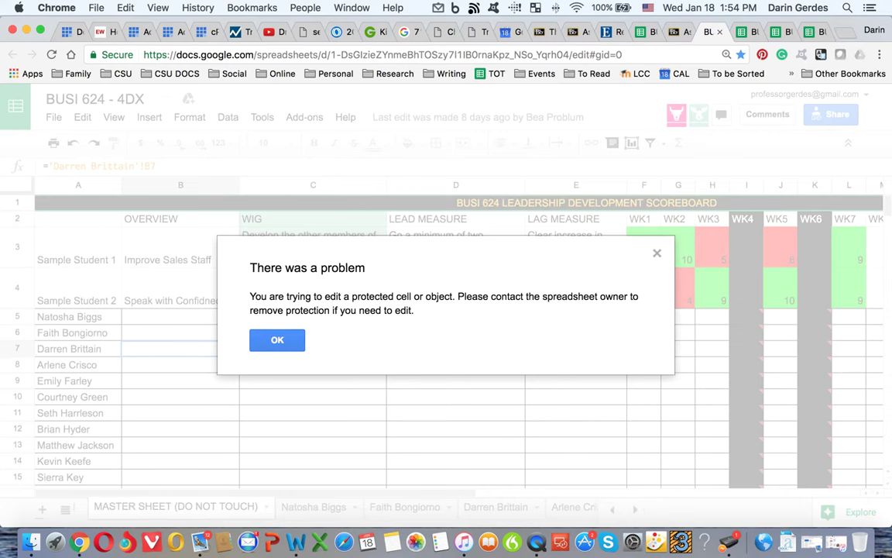
{"action": "left_click", "coordinate": [259, 339]}
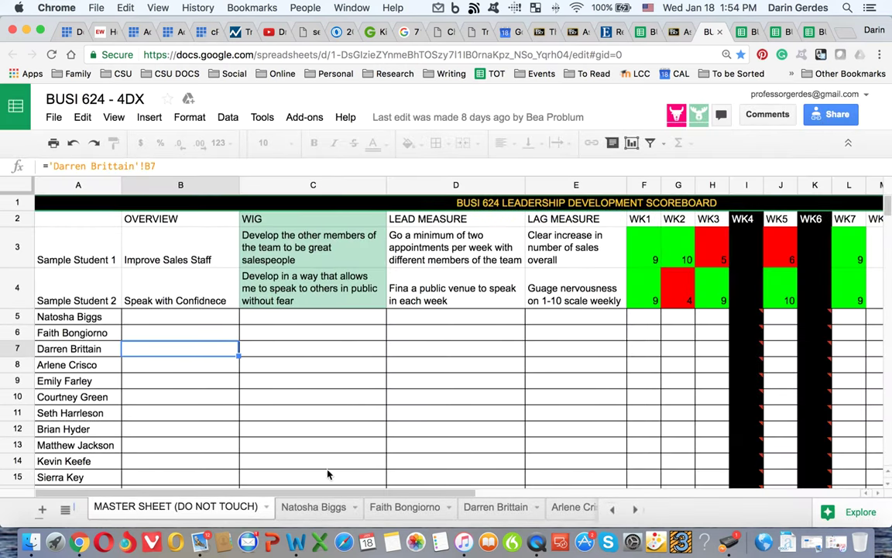
On the sheet named after the row 7 student, enter the overview "Lead his sales team effectively (help them succeed)." in B7.
{"action": "left_click", "coordinate": [489, 508]}
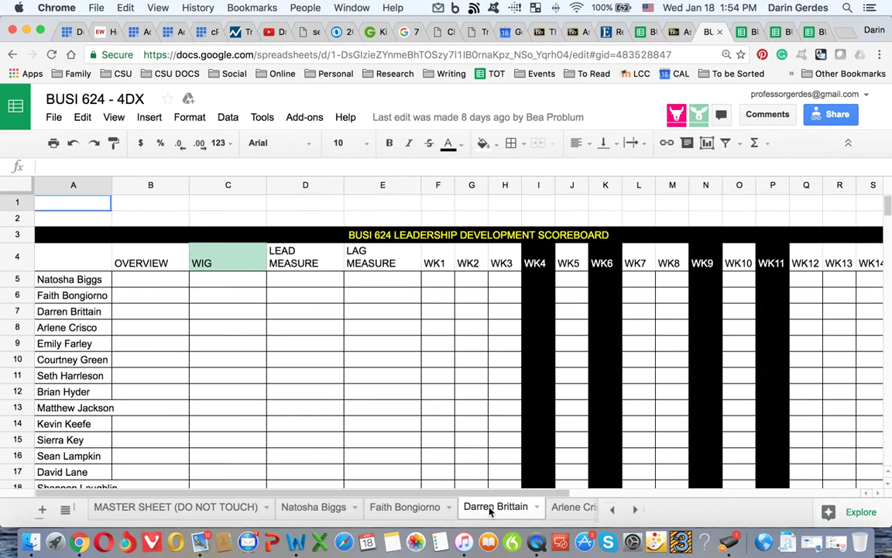
{"action": "left_click", "coordinate": [136, 313]}
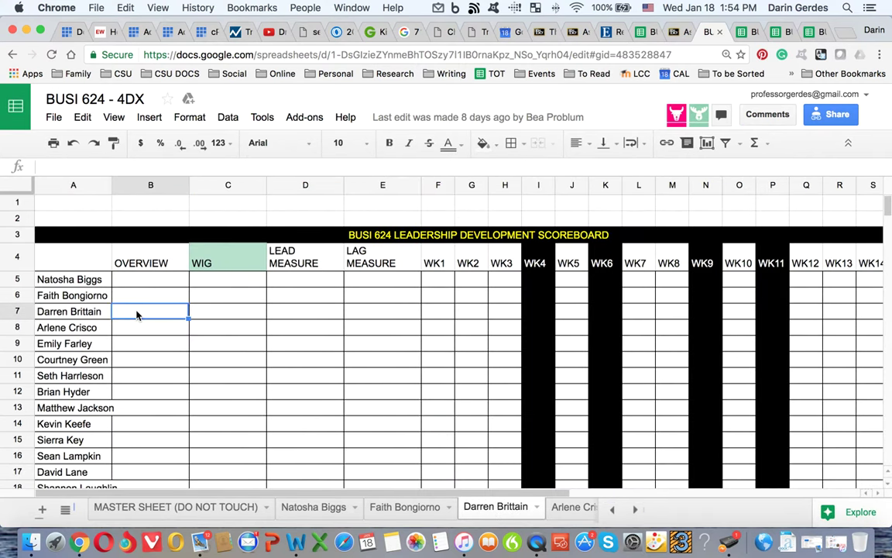
{"action": "type", "text": "Lead his sa"}
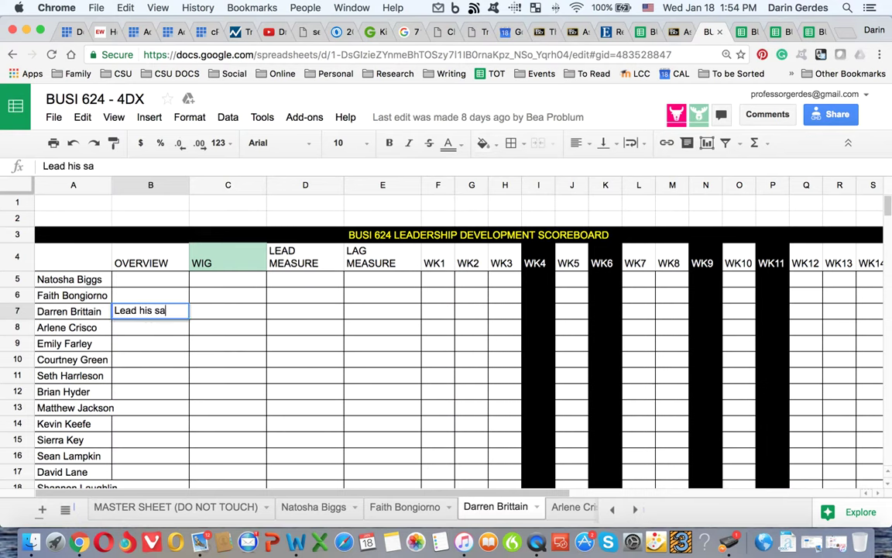
{"action": "type", "text": "les team "}
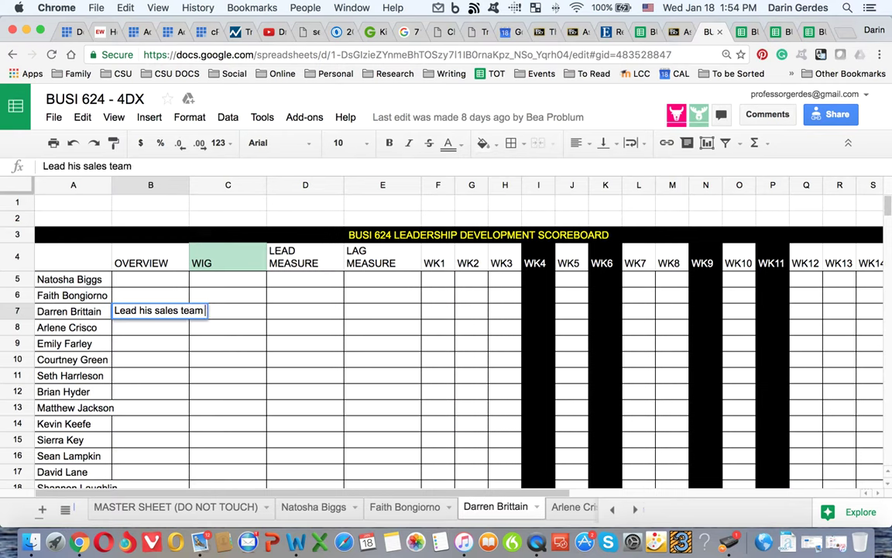
{"action": "type", "text": "effectiv"}
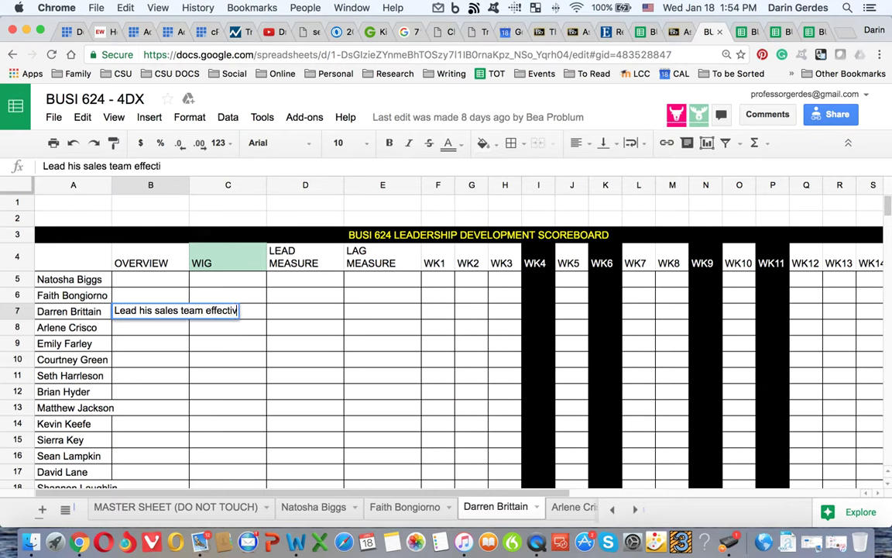
{"action": "type", "text": "ely (help them"}
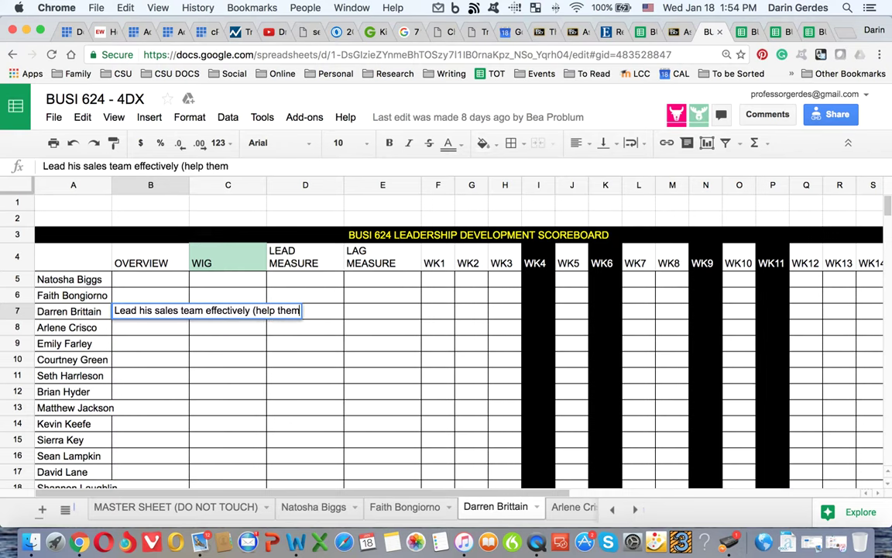
{"action": "type", "text": " succeed)"}
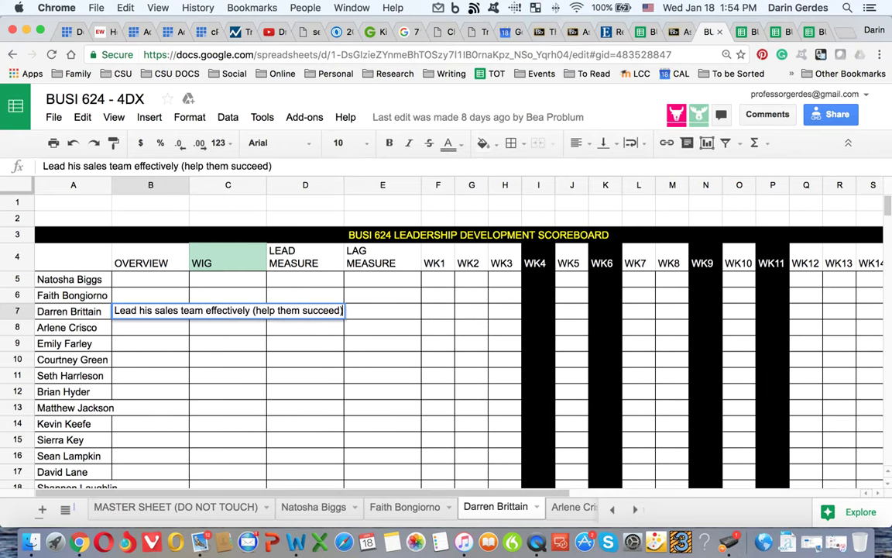
{"action": "type", "text": "."}
{"action": "key", "text": "Return"}
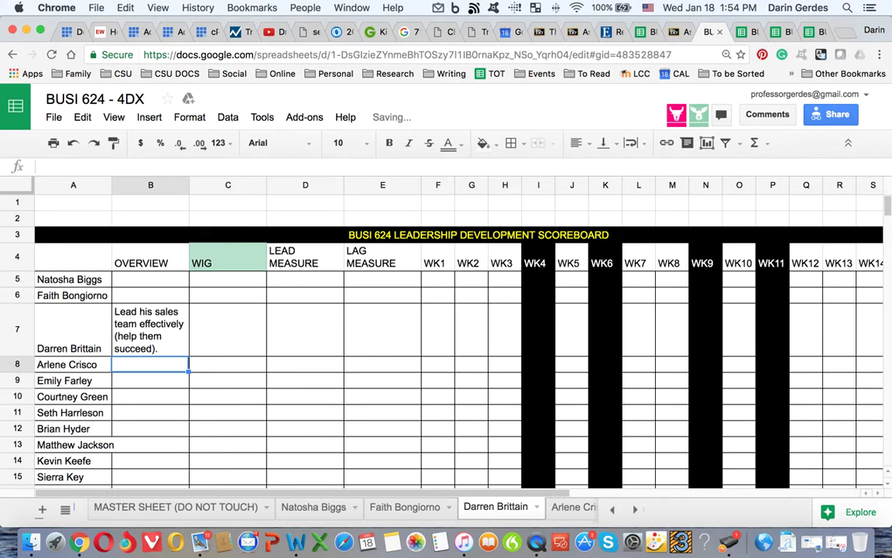
Check the row 7 overview on the MASTER SHEET (DO NOT TOUCH) sheet and inspect the formula behind the student's name in A7.
{"action": "left_click", "coordinate": [193, 509]}
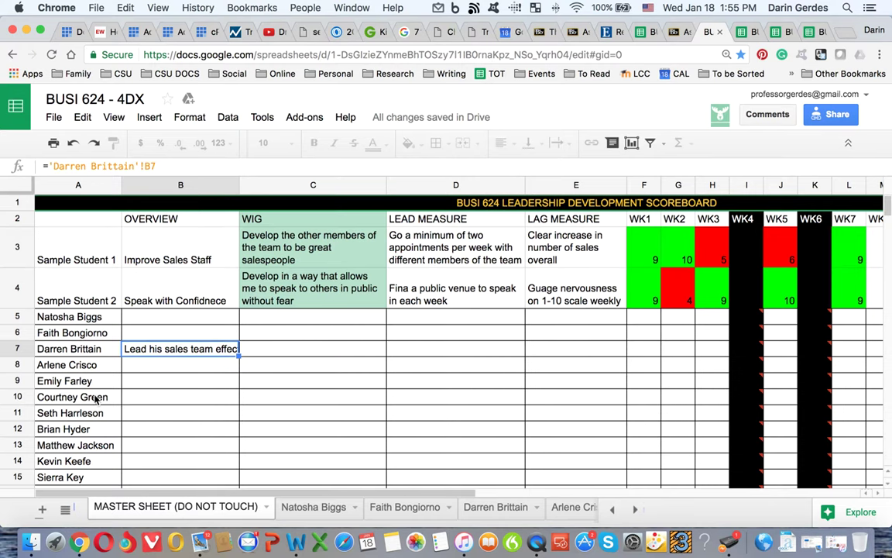
{"action": "left_click", "coordinate": [83, 351]}
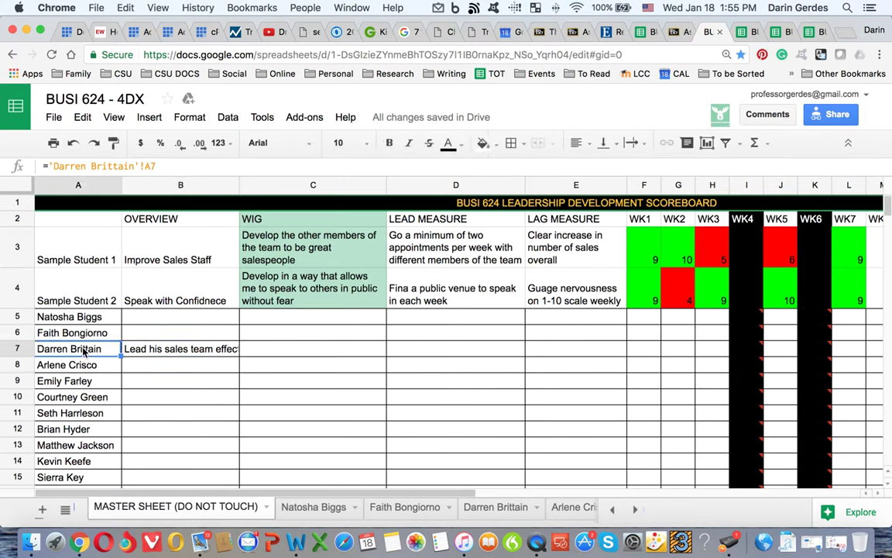
{"action": "double_click", "coordinate": [83, 349]}
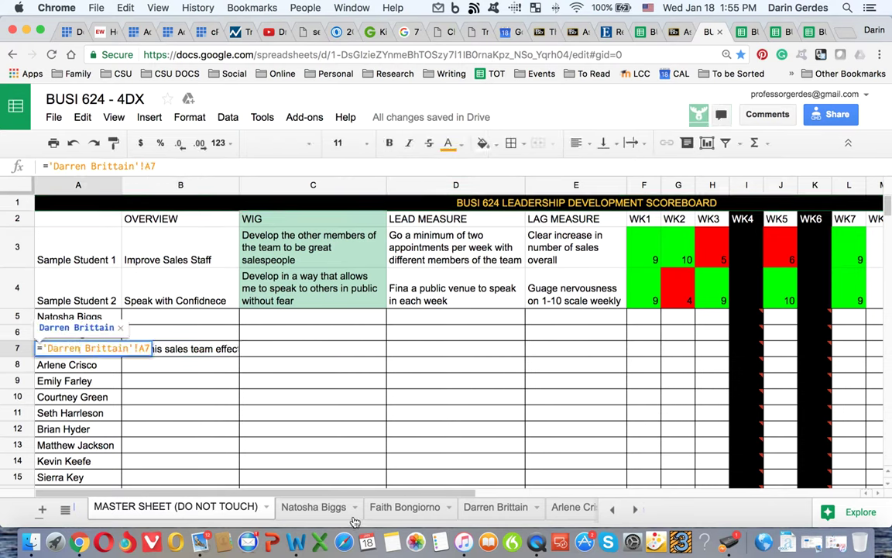
Return to the row 7 student's own sheet and enter the lag measure "Increase sales per staff member" in E7.
{"action": "left_click", "coordinate": [502, 511]}
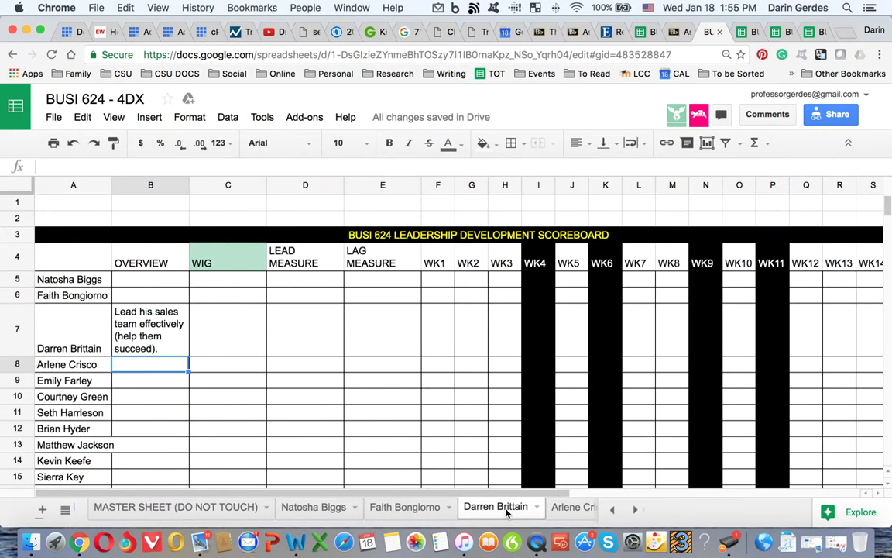
{"action": "left_click", "coordinate": [229, 335]}
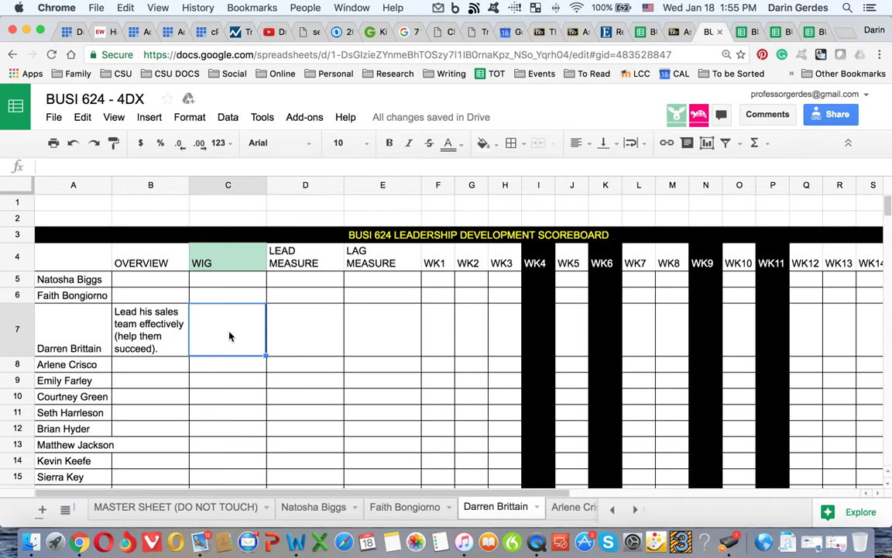
{"action": "key", "text": "Tab"}
{"action": "key", "text": "Tab"}
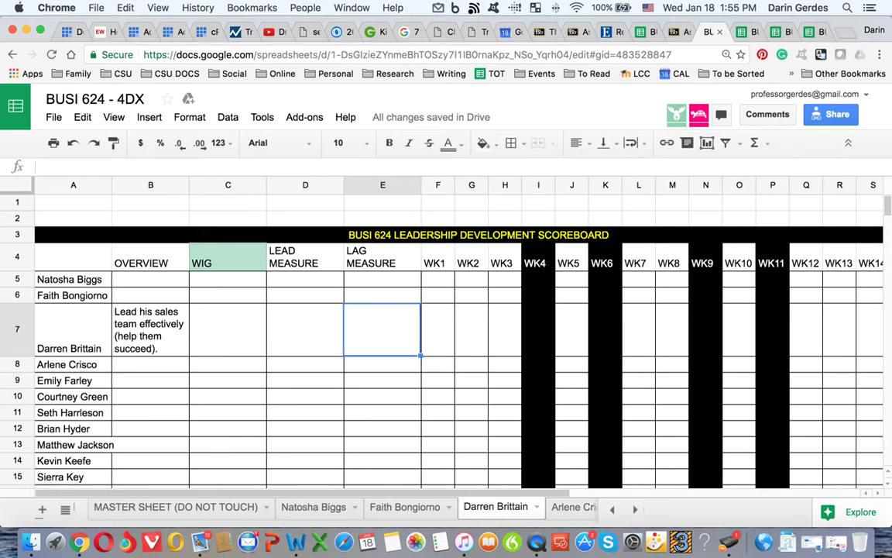
{"action": "type", "text": "Incr"}
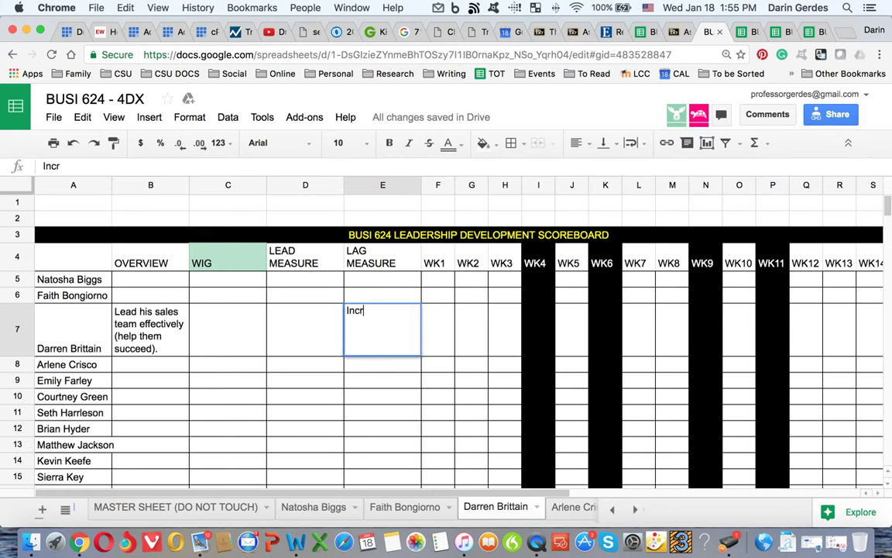
{"action": "type", "text": "ease sales"}
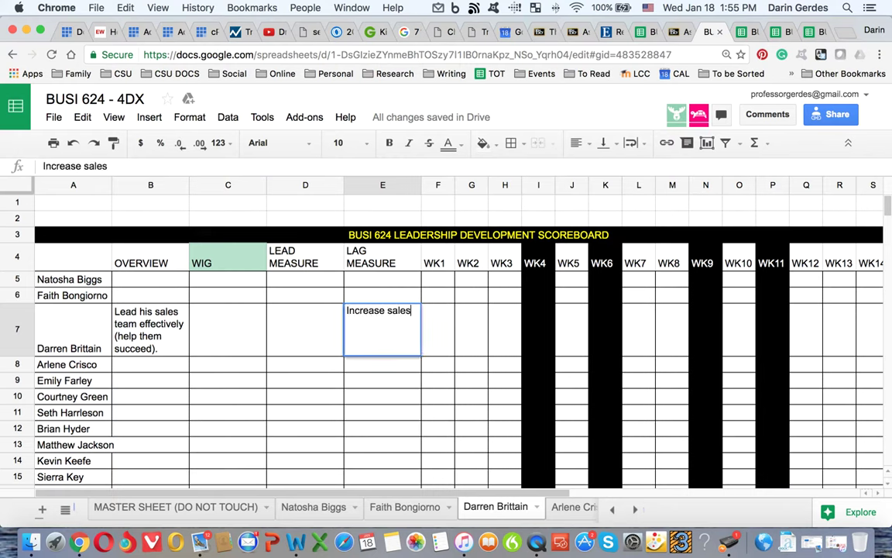
{"action": "type", "text": " per sta"}
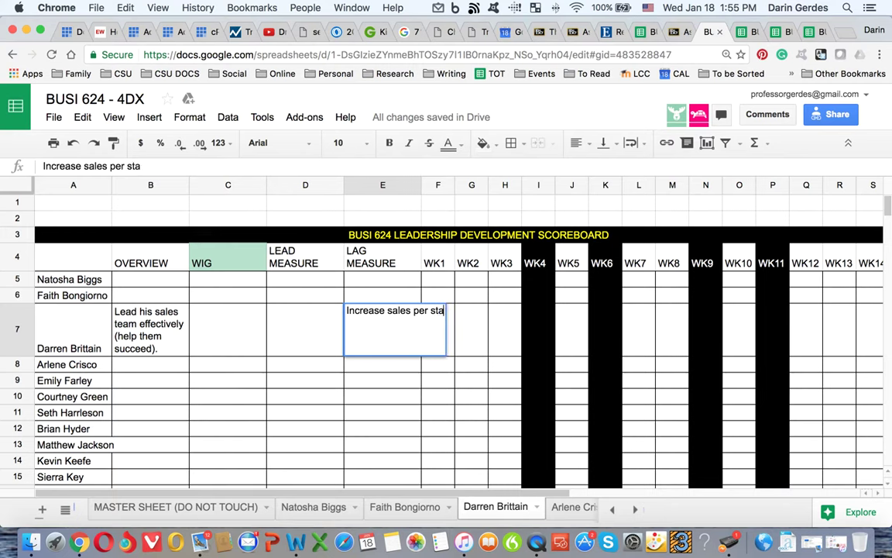
{"action": "type", "text": "ff member"}
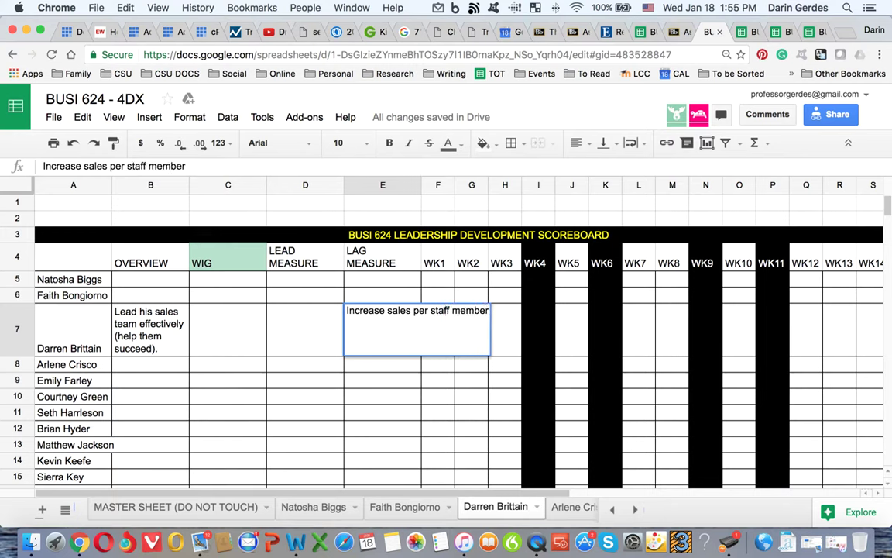
{"action": "key", "text": "Return"}
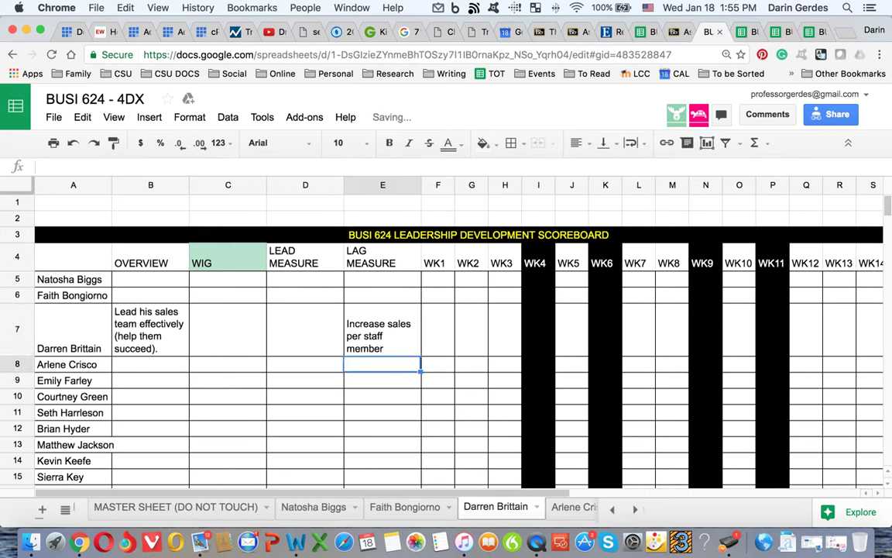
Enter the lead measure "Increase in quality of contacts (as measured by attributes --goals, need, ability, etc.)" in D7.
{"action": "left_click", "coordinate": [382, 329]}
{"action": "left_click", "coordinate": [305, 329]}
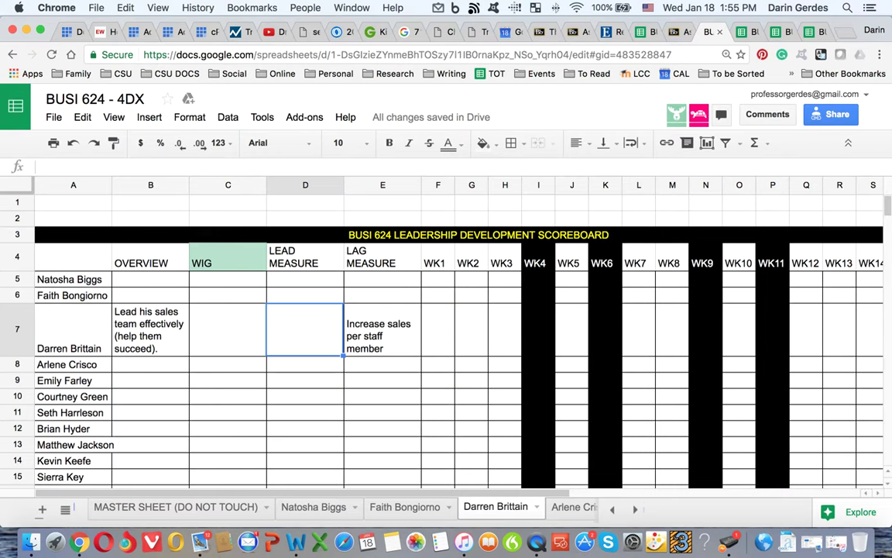
{"action": "type", "text": "Increat"}
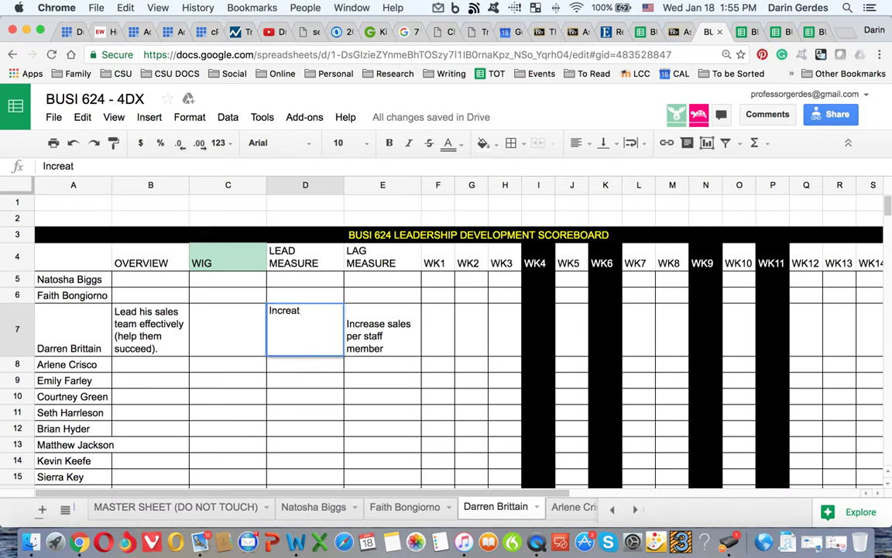
{"action": "key", "text": "BackSpace"}
{"action": "type", "text": "se in quality of co"}
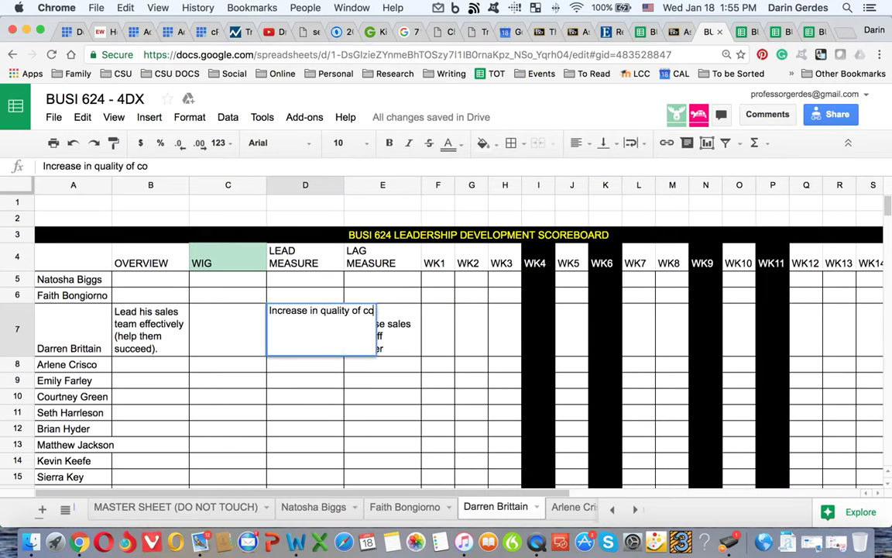
{"action": "type", "text": "ntacts ("}
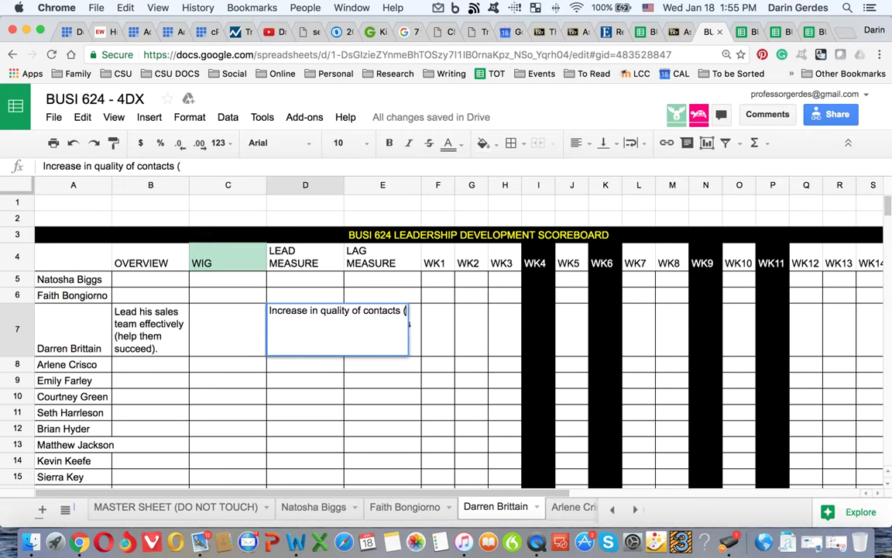
{"action": "type", "text": "as"}
{"action": "type", "text": " me"}
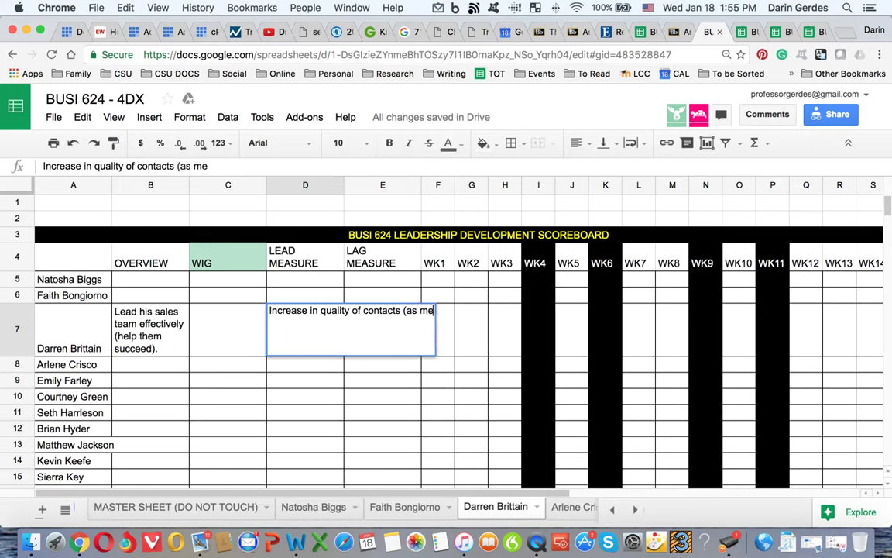
{"action": "type", "text": "asured by"}
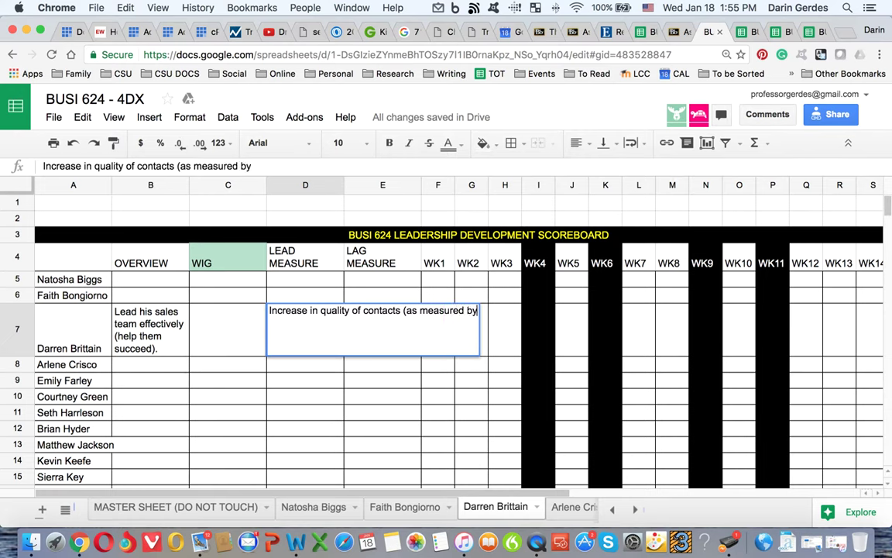
{"action": "type", "text": " attributes "}
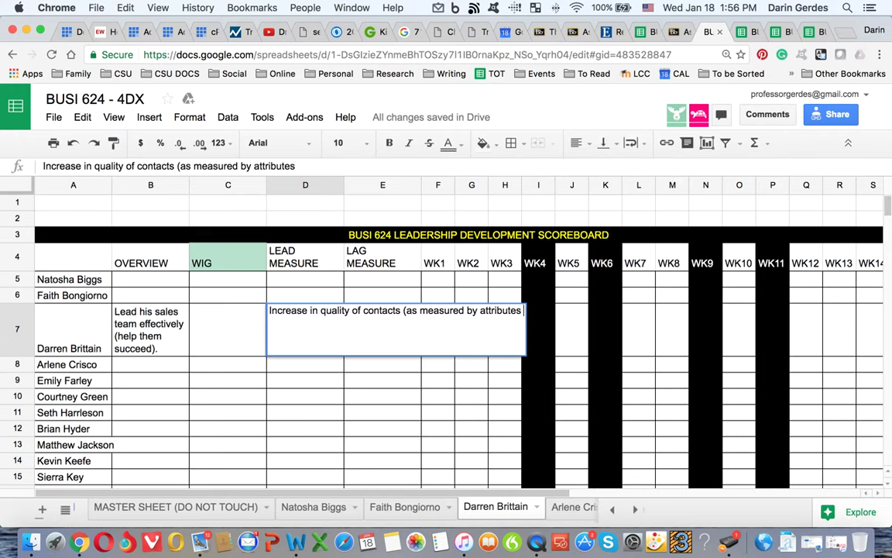
{"action": "type", "text": "gr"}
{"action": "key", "text": "BackSpace"}
{"action": "key", "text": "BackSpace"}
{"action": "type", "text": "--goals,"}
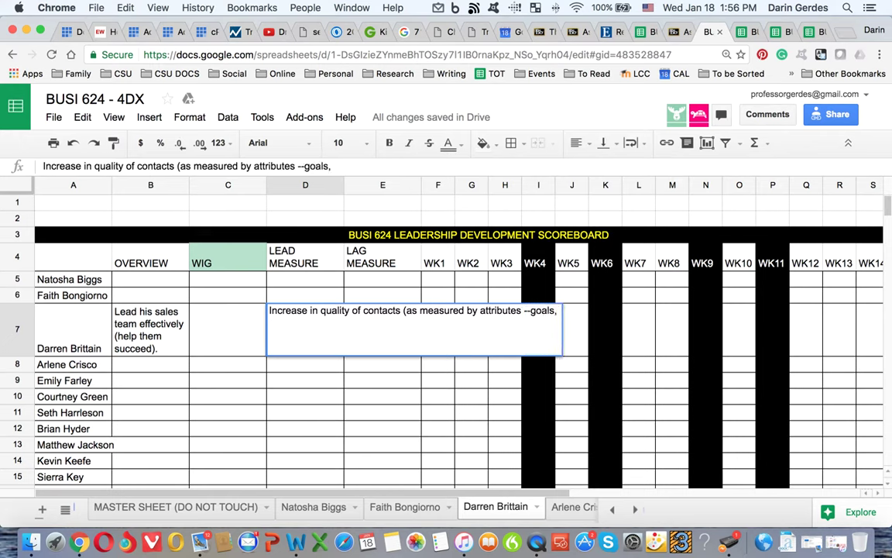
{"action": "type", "text": " need"}
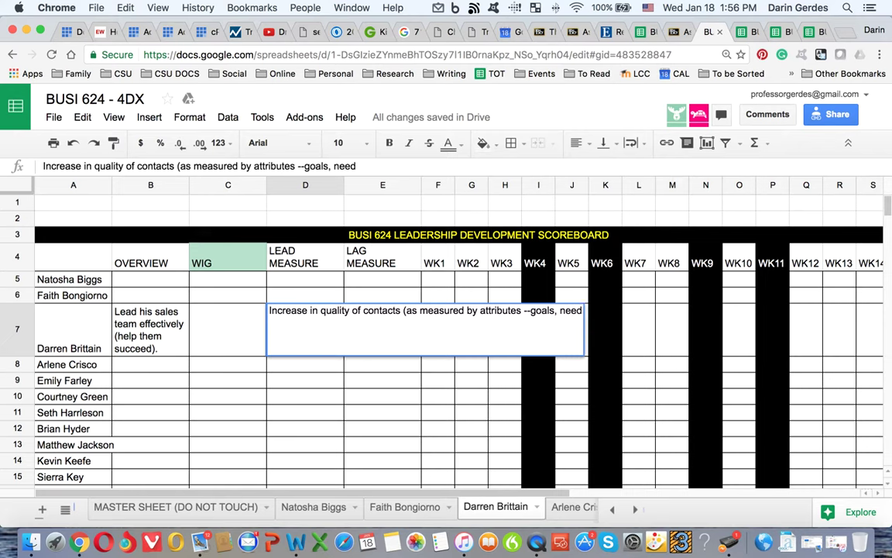
{"action": "type", "text": ", abil"}
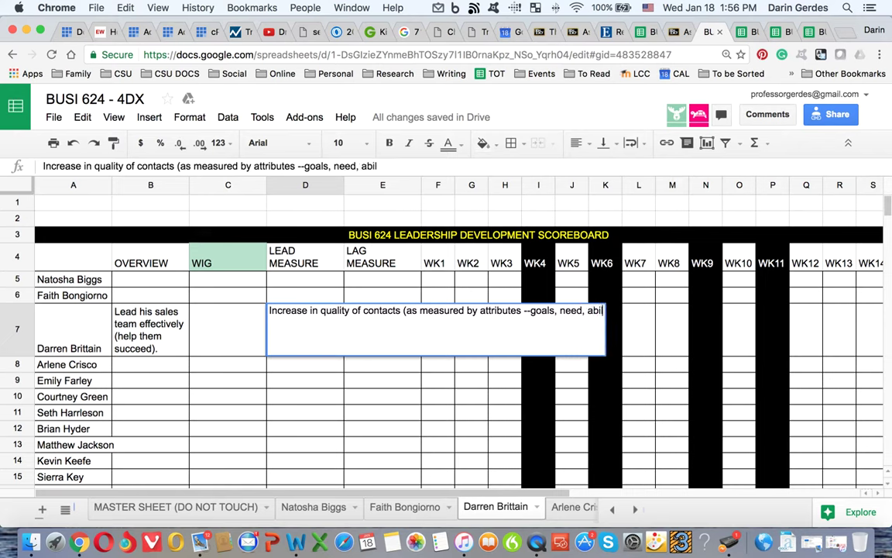
{"action": "type", "text": "ity, etc.)"}
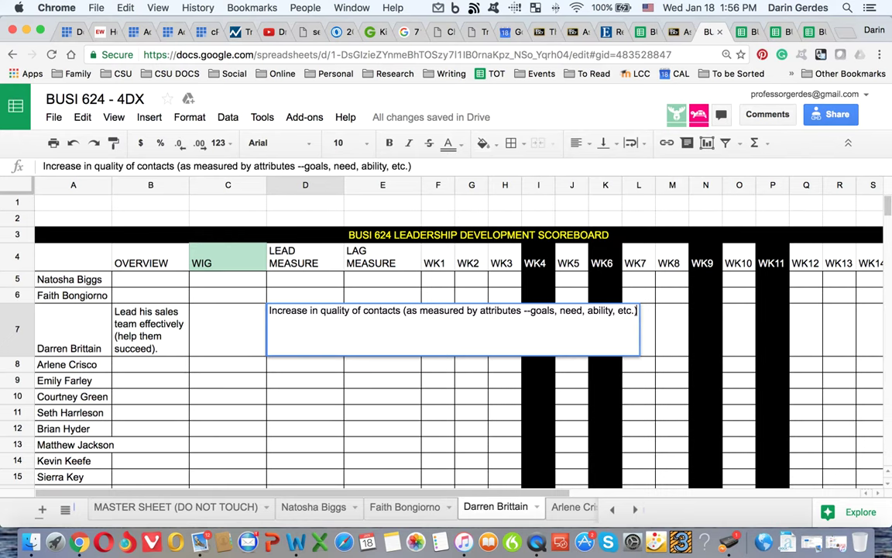
{"action": "key", "text": "Return"}
Fill in the student's WIG in C7 with "120% sales year over year.".
{"action": "left_click", "coordinate": [305, 348]}
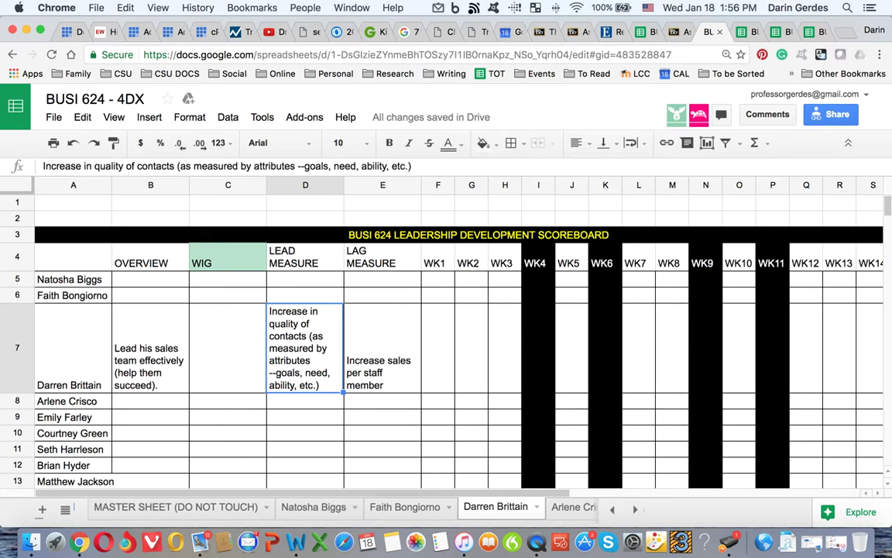
{"action": "left_click", "coordinate": [228, 348]}
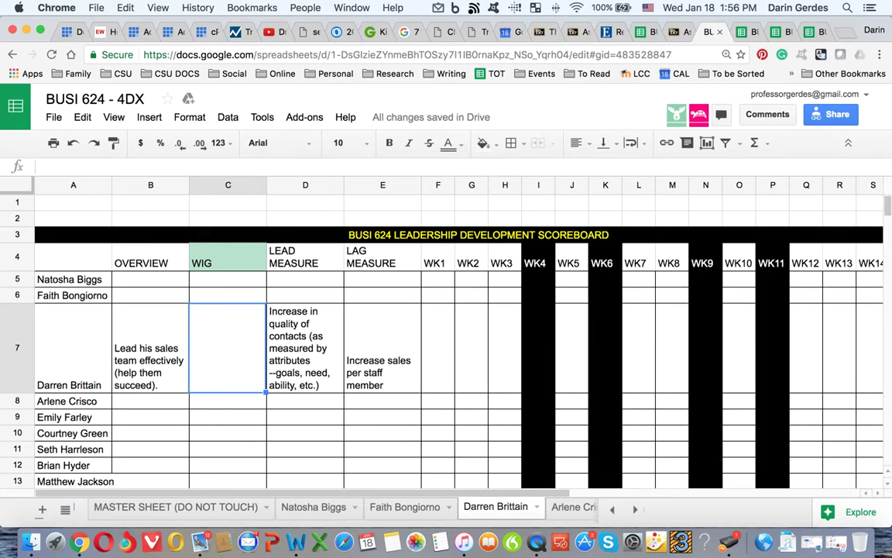
{"action": "type", "text": "120%"}
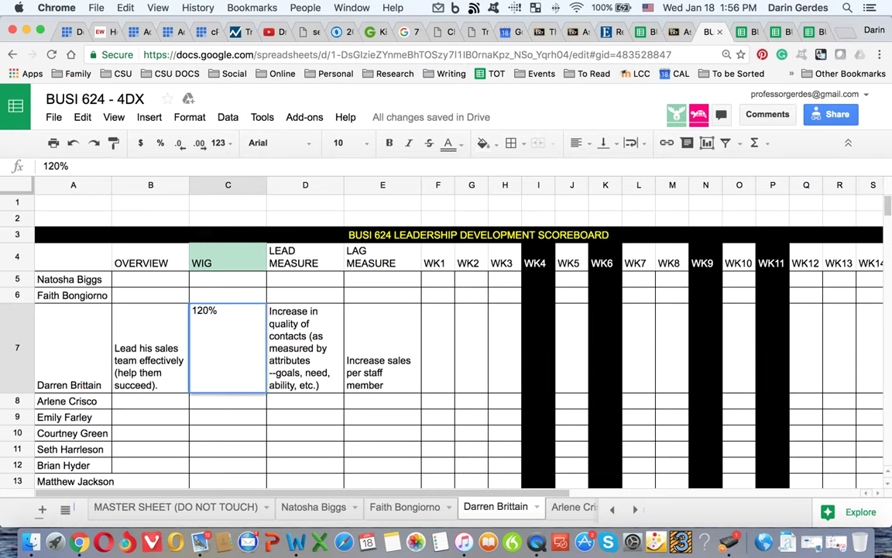
{"action": "type", "text": " i"}
{"action": "key", "text": "BackSpace"}
{"action": "type", "text": "sales yea"}
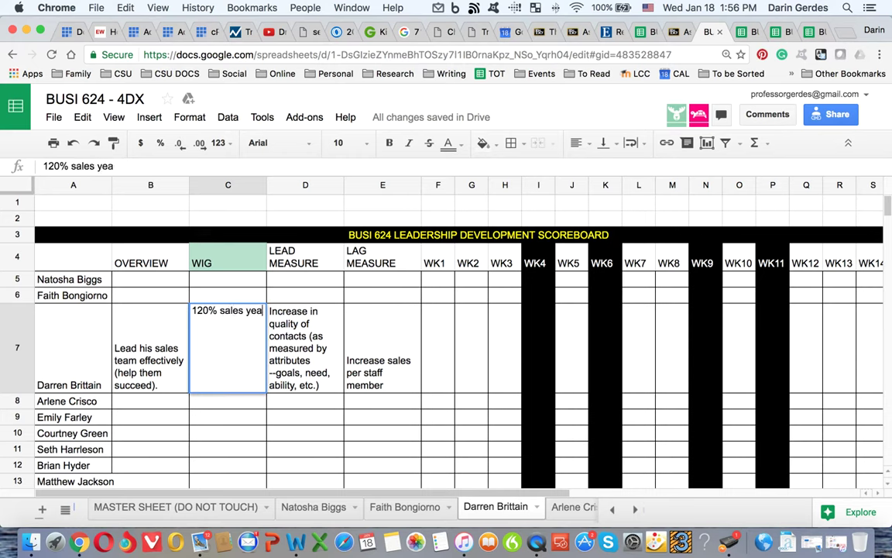
{"action": "type", "text": "r over year."}
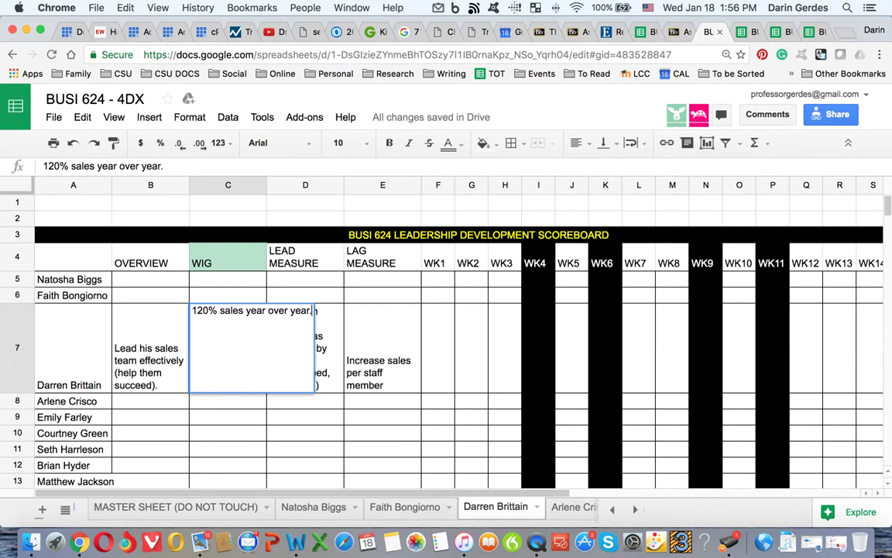
Confirm the WIG text in C7 and enter 8 as the row 7 student's WK1 score in F7.
{"action": "key", "text": "Return"}
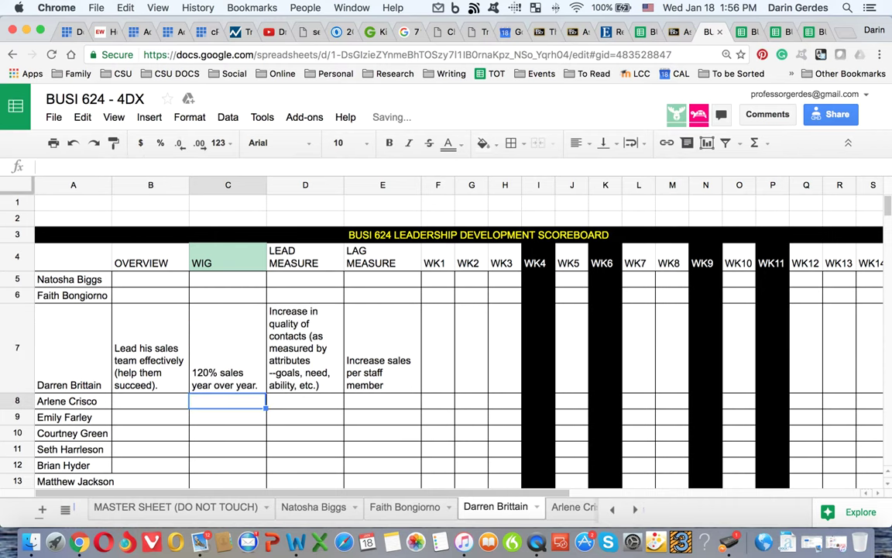
{"action": "left_click", "coordinate": [228, 348]}
{"action": "key", "text": "Right"}
{"action": "key", "text": "Right"}
{"action": "key", "text": "Right"}
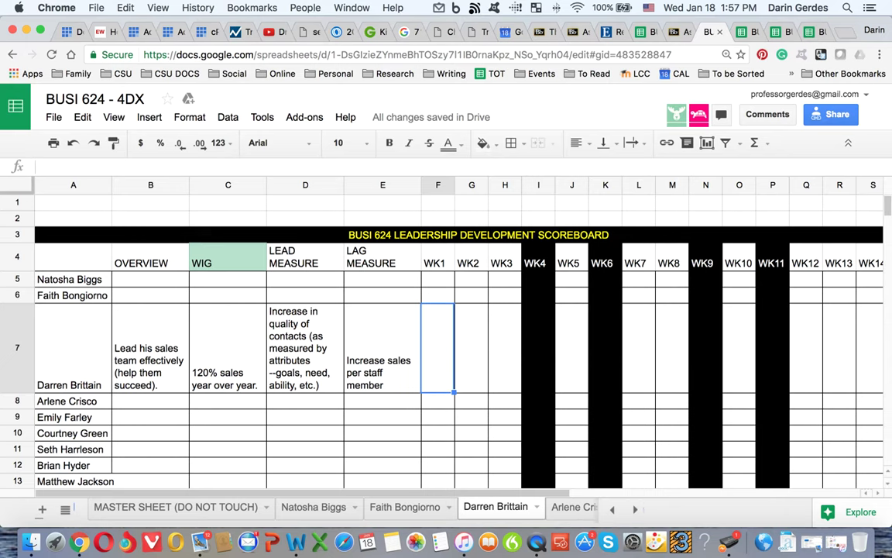
{"action": "type", "text": "8"}
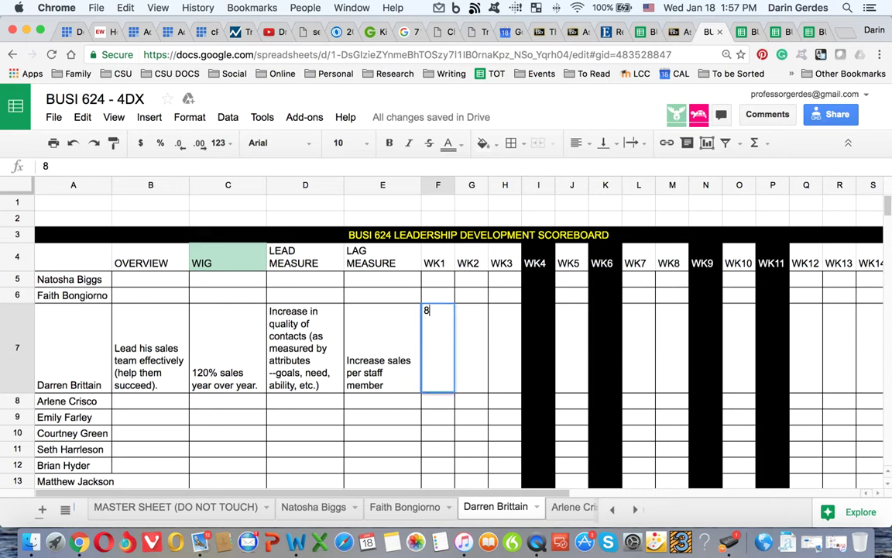
{"action": "key", "text": "Return"}
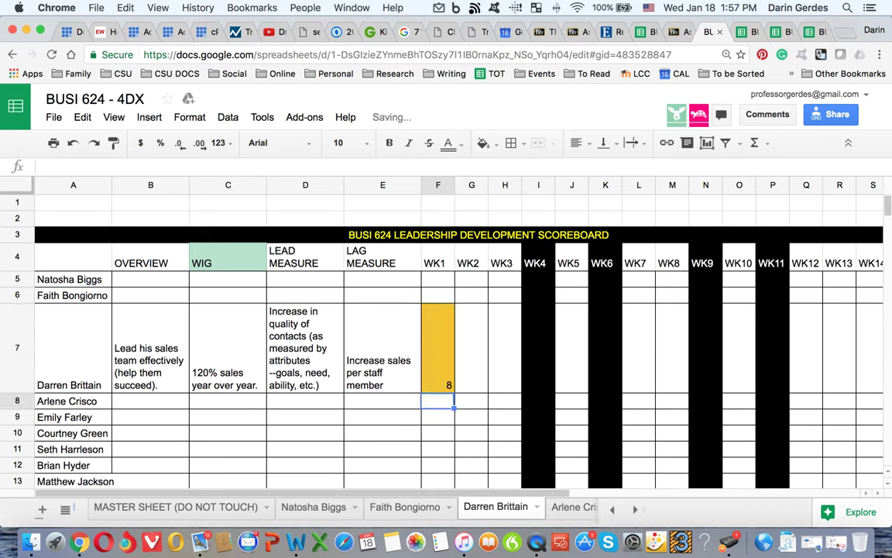
Enter 9 as the row 7 student's WK2 score in G7.
{"action": "left_click", "coordinate": [472, 348]}
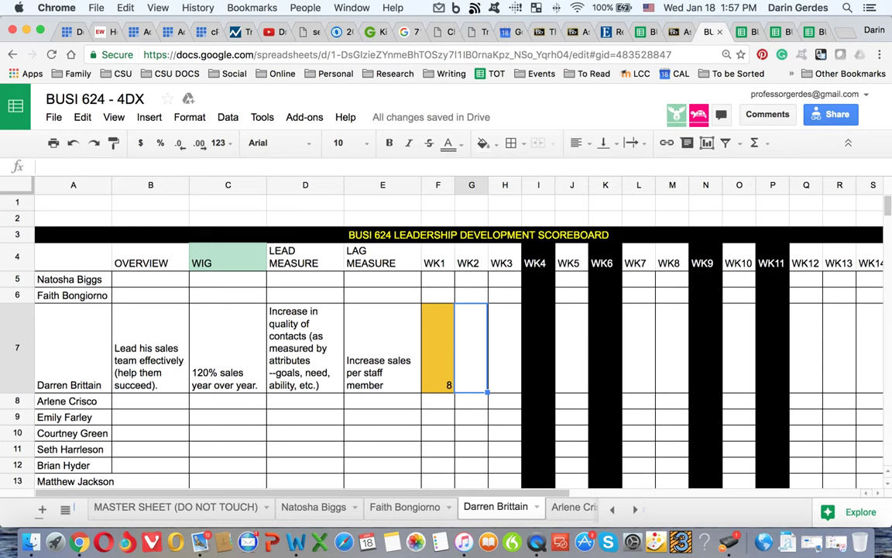
{"action": "type", "text": "9"}
{"action": "key", "text": "Return"}
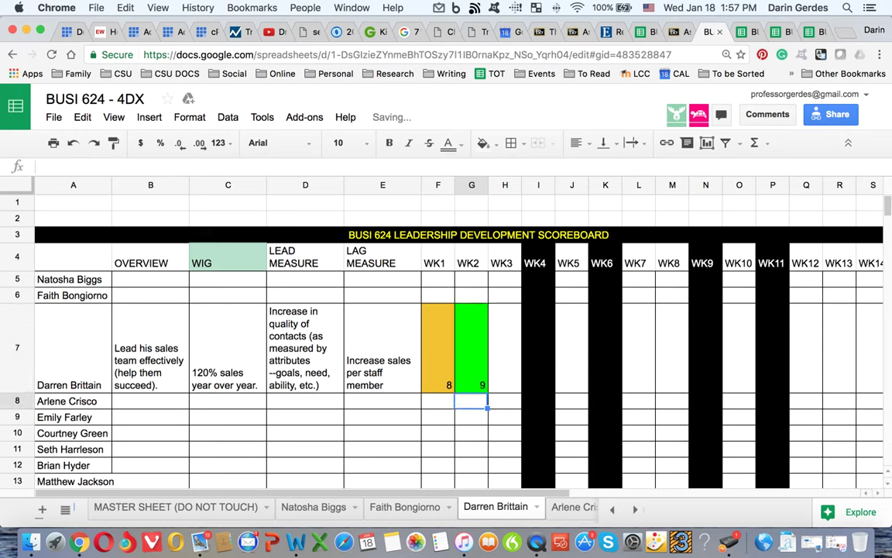
Enter 6 as the row 7 student's WK3 score in H7 and replace it with 5.
{"action": "key", "text": "Right"}
{"action": "left_click", "coordinate": [505, 348]}
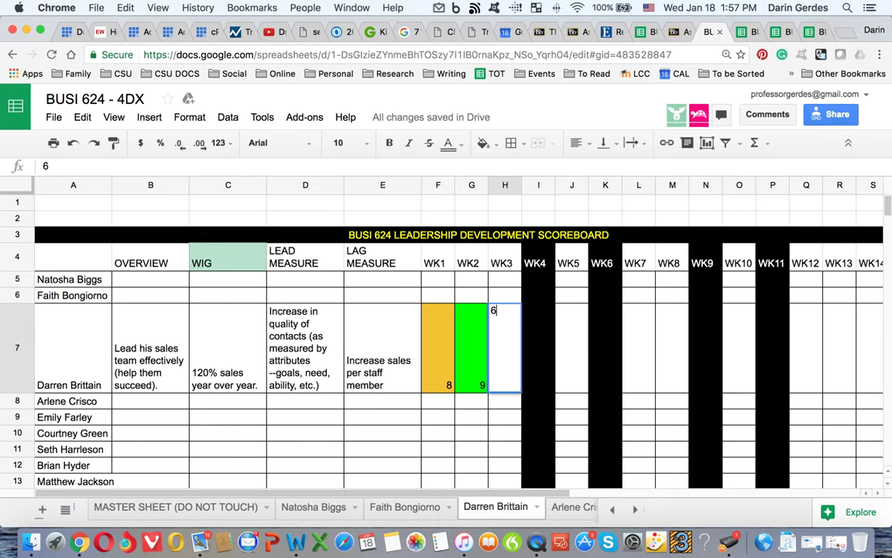
{"action": "type", "text": "6"}
{"action": "key", "text": "Return"}
{"action": "left_click", "coordinate": [505, 348]}
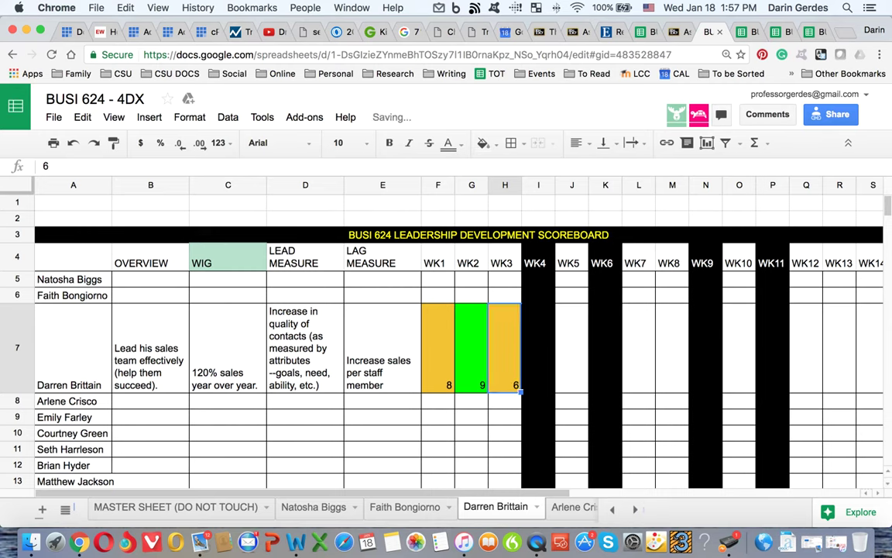
{"action": "type", "text": "5"}
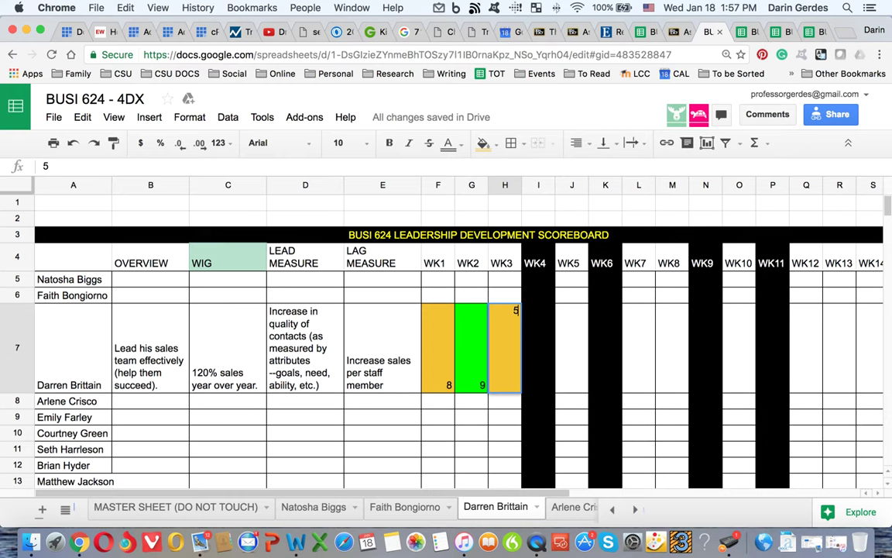
{"action": "key", "text": "Return"}
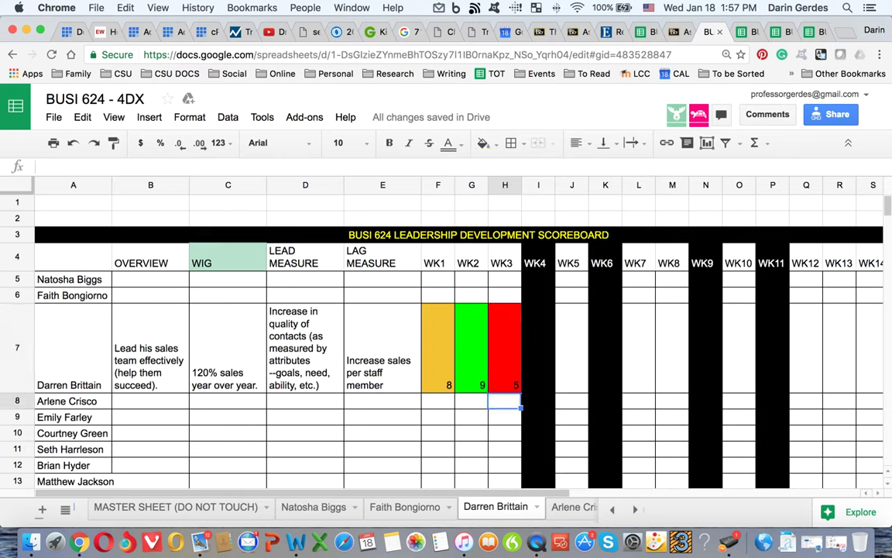
Check row 7 on MASTER SHEET (DO NOT TOUCH) and enter 8 for WK4 in I7 on the row 5 student's sheet.
{"action": "left_click", "coordinate": [127, 507]}
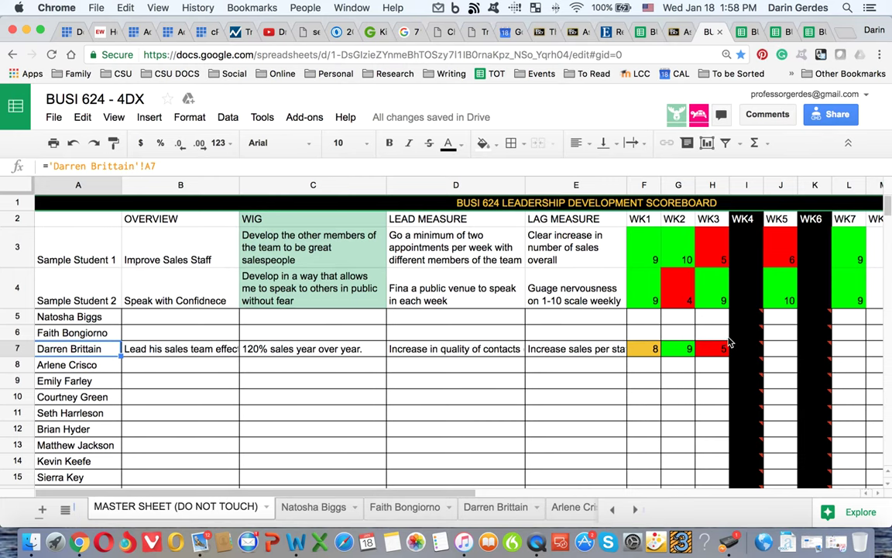
{"action": "left_click", "coordinate": [308, 513]}
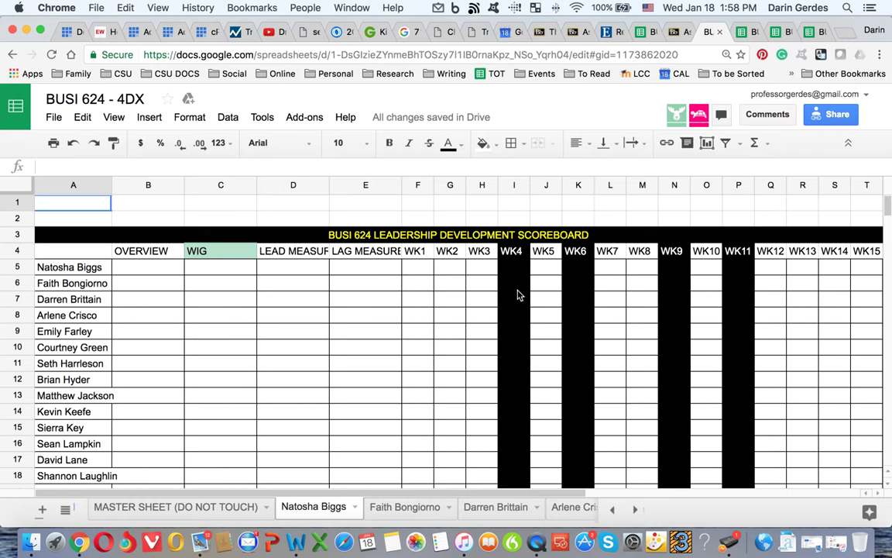
{"action": "left_click", "coordinate": [517, 301]}
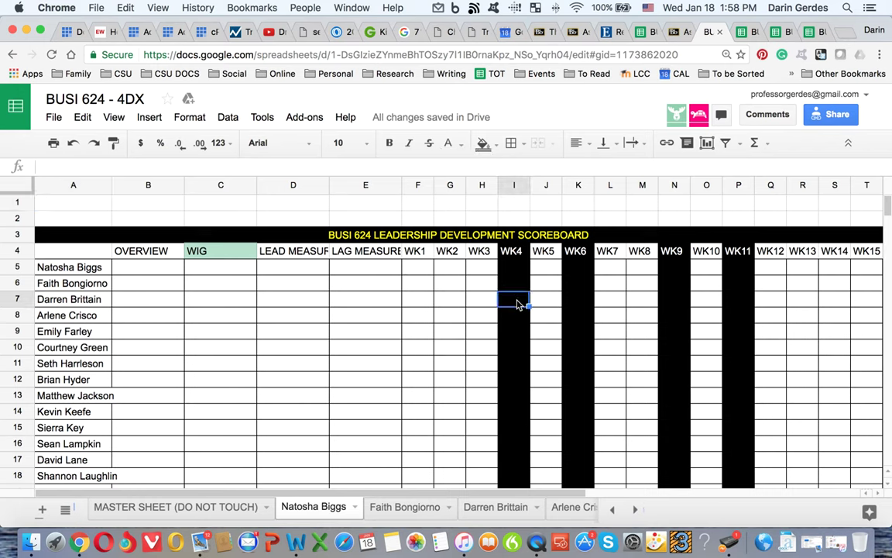
{"action": "type", "text": "8"}
{"action": "key", "text": "Return"}
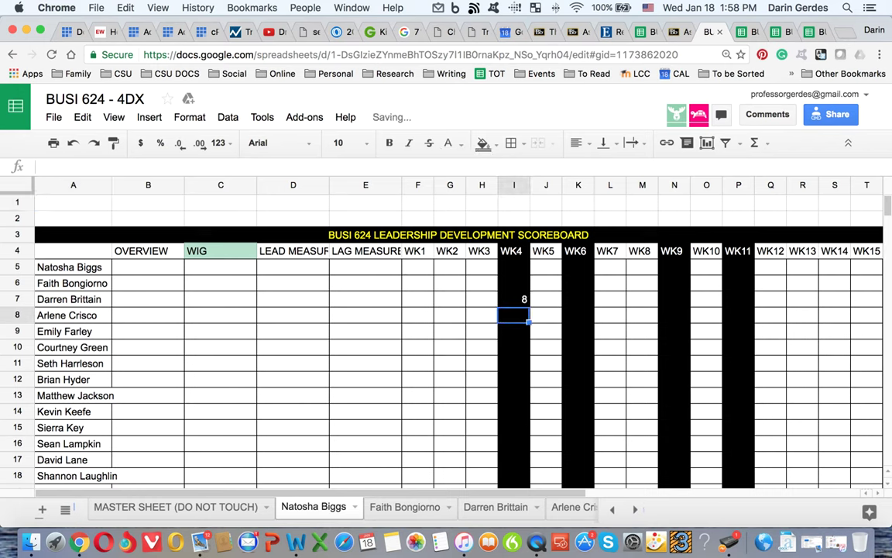
On the row 6 student's sheet, enter 7 as the row 7 student's WK4 peer score in I7.
{"action": "left_click", "coordinate": [395, 513]}
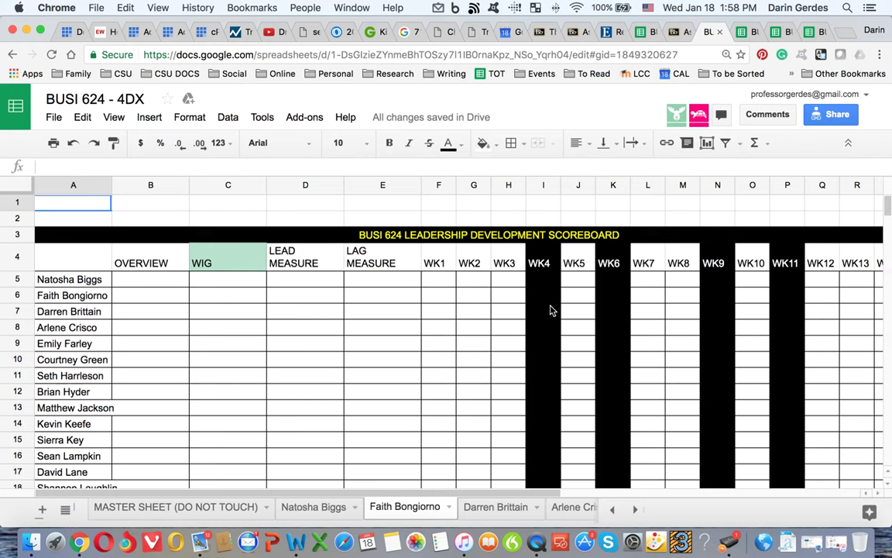
{"action": "left_click", "coordinate": [549, 316]}
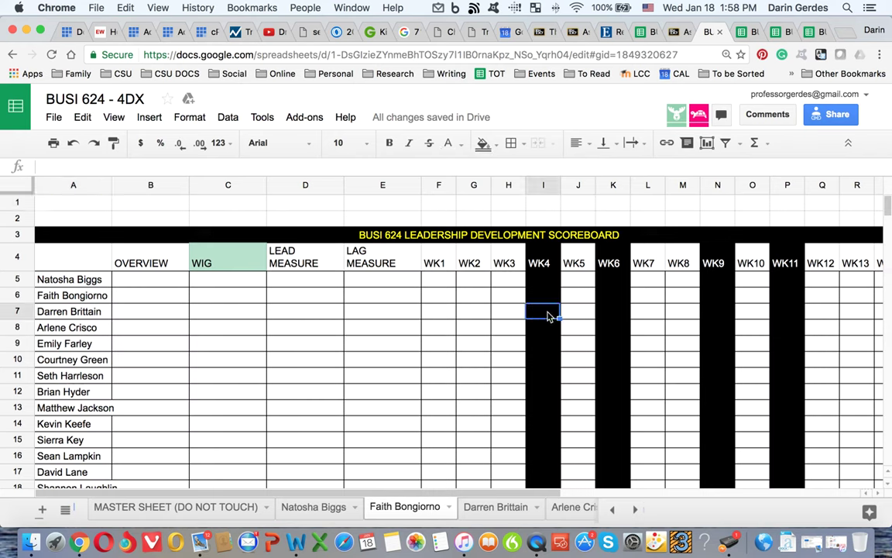
{"action": "type", "text": "7"}
{"action": "key", "text": "Return"}
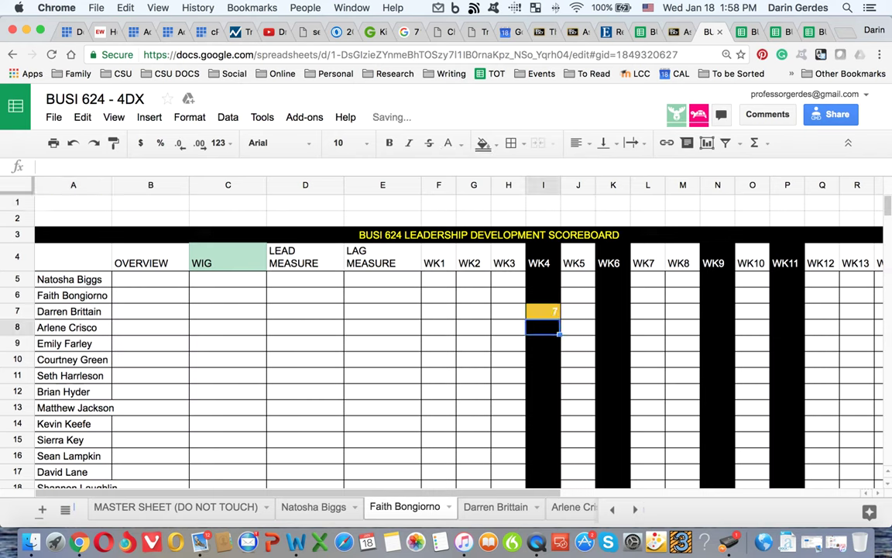
{"action": "left_click", "coordinate": [545, 297]}
{"action": "left_click", "coordinate": [544, 312]}
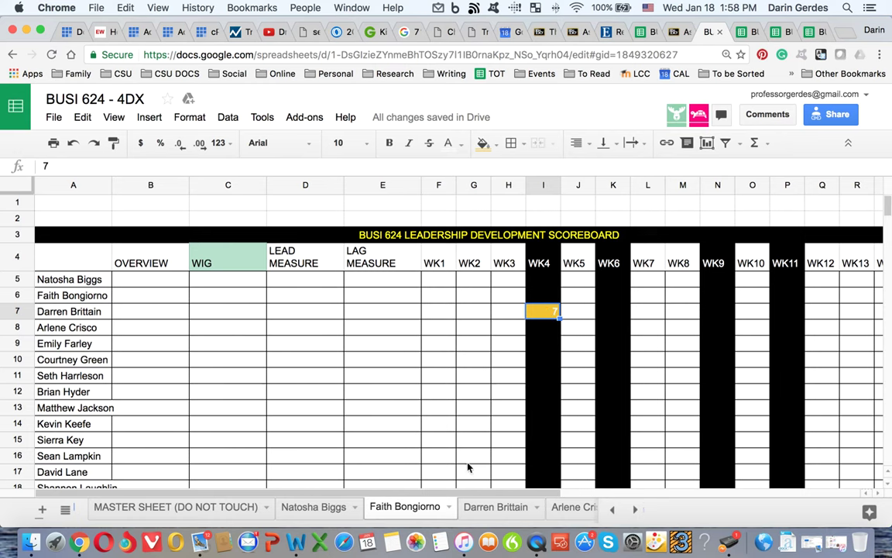
On the row 8 student's sheet, enter 8 as the row 7 student's WK4 peer score in I7.
{"action": "left_click", "coordinate": [580, 512]}
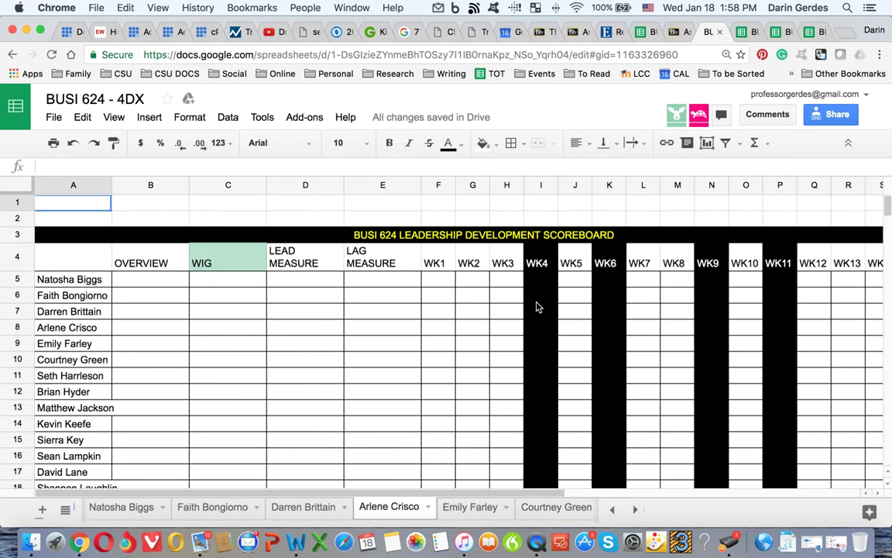
{"action": "left_click", "coordinate": [540, 302]}
{"action": "left_click", "coordinate": [541, 312]}
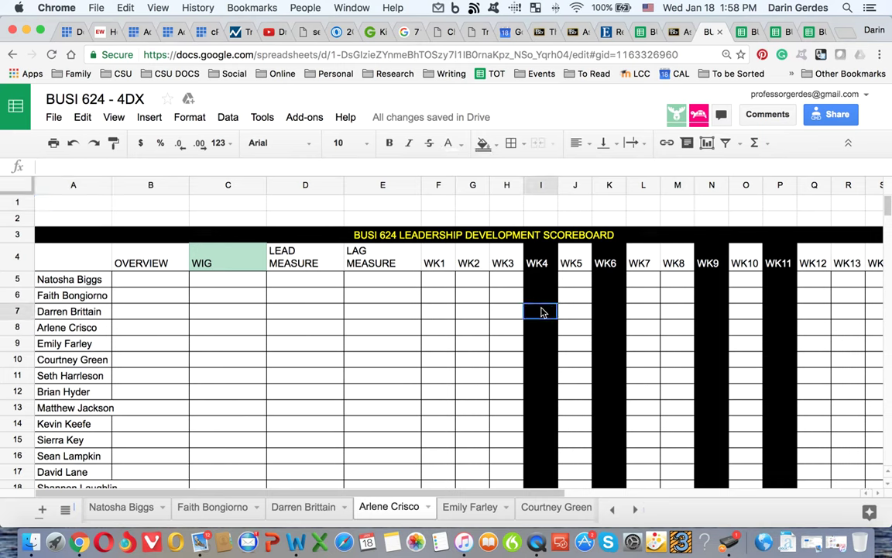
{"action": "type", "text": "8"}
{"action": "key", "text": "Return"}
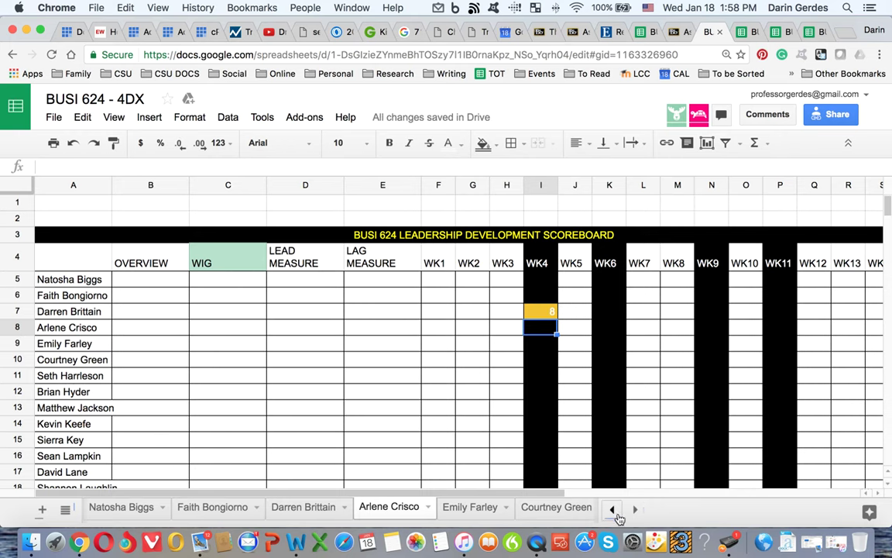
Review the row 7 student's combined WK4 score on MASTER SHEET (DO NOT TOUCH) and switch to Word.
{"action": "left_click", "coordinate": [612, 509]}
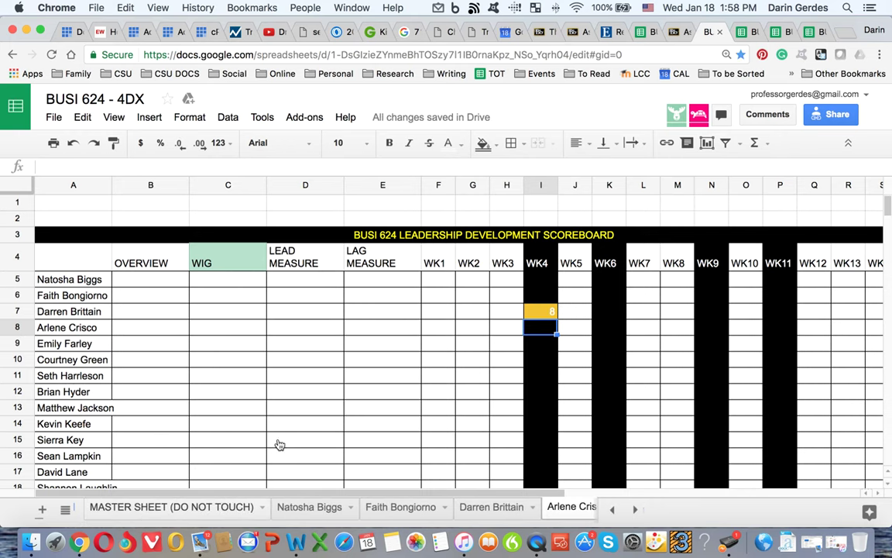
{"action": "key", "text": "alt+Up"}
{"action": "key", "text": "alt+Up"}
{"action": "key", "text": "alt+Up"}
{"action": "key", "text": "alt+Up"}
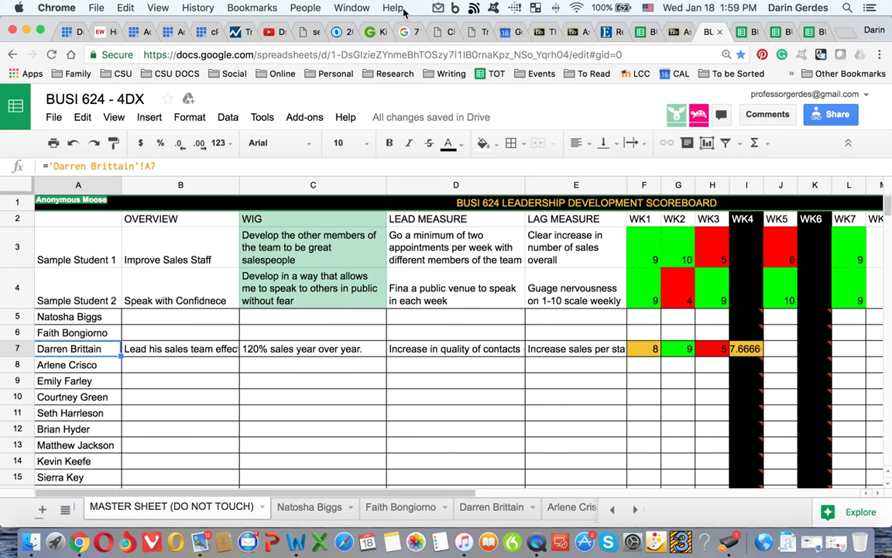
{"action": "key", "text": "super+Tab"}
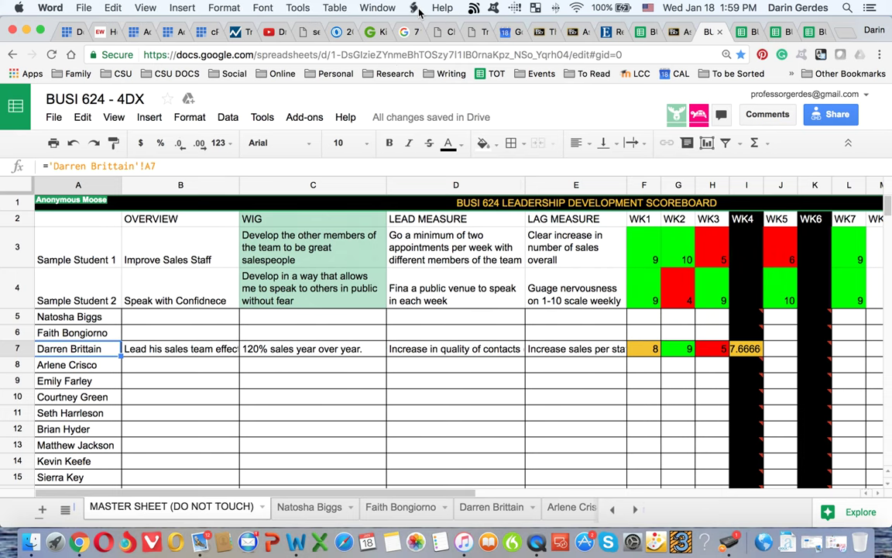